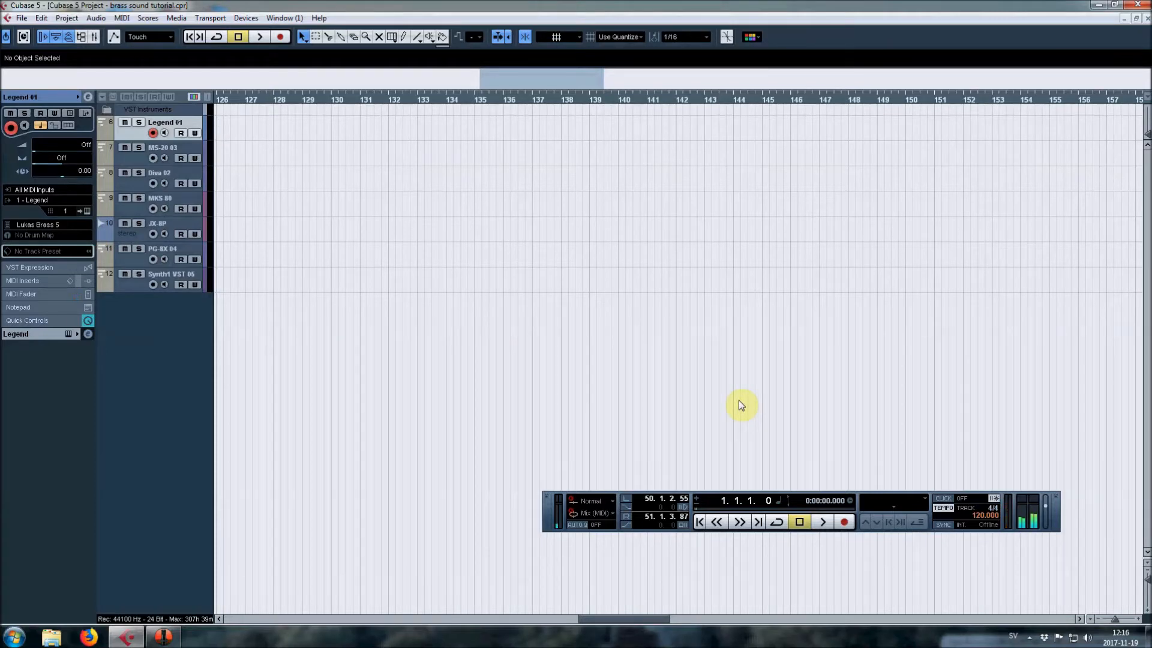
Audition the MS-20 03, Diva 02, MKS 80 and JX-8P tracks one after another
click(128, 157)
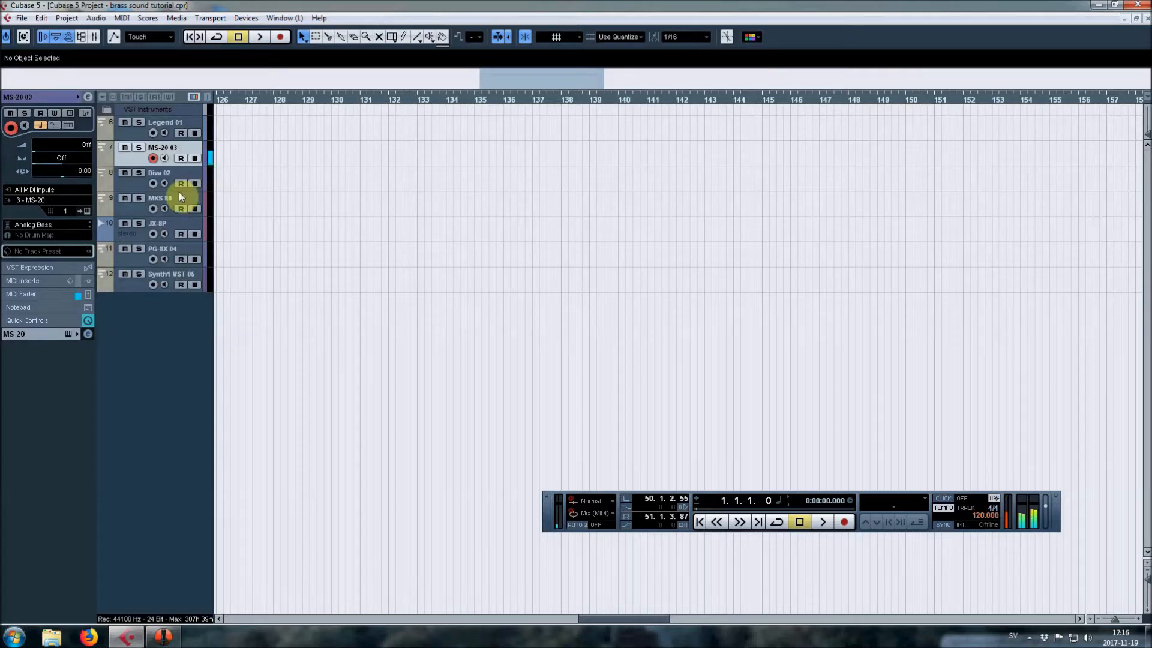
click(137, 187)
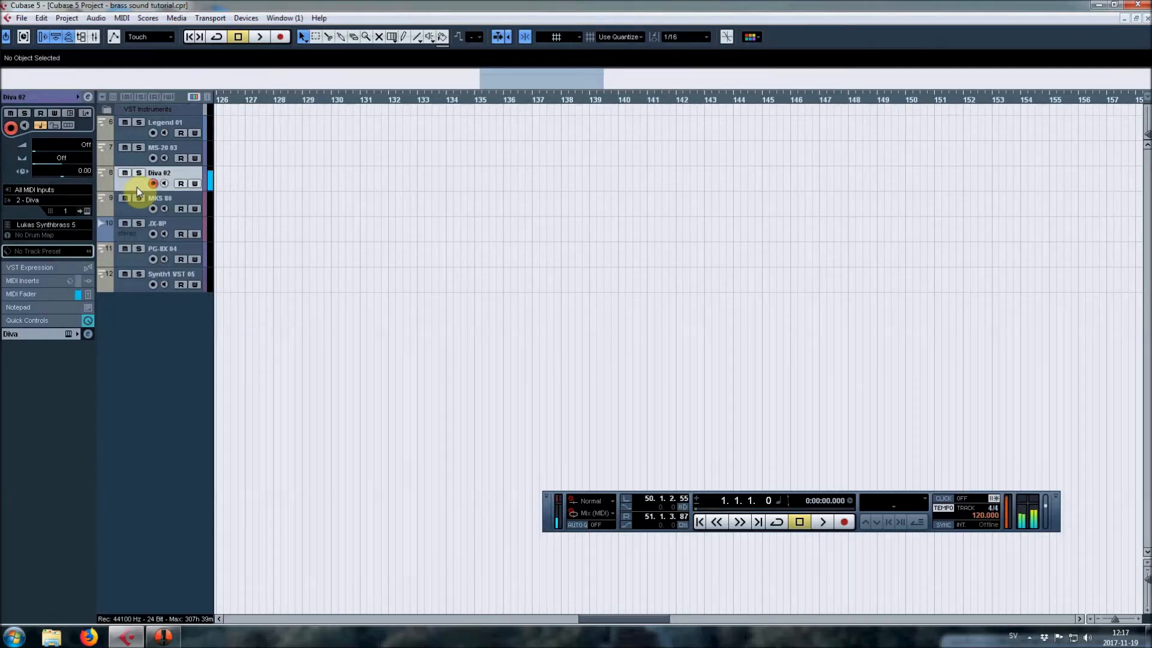
click(136, 215)
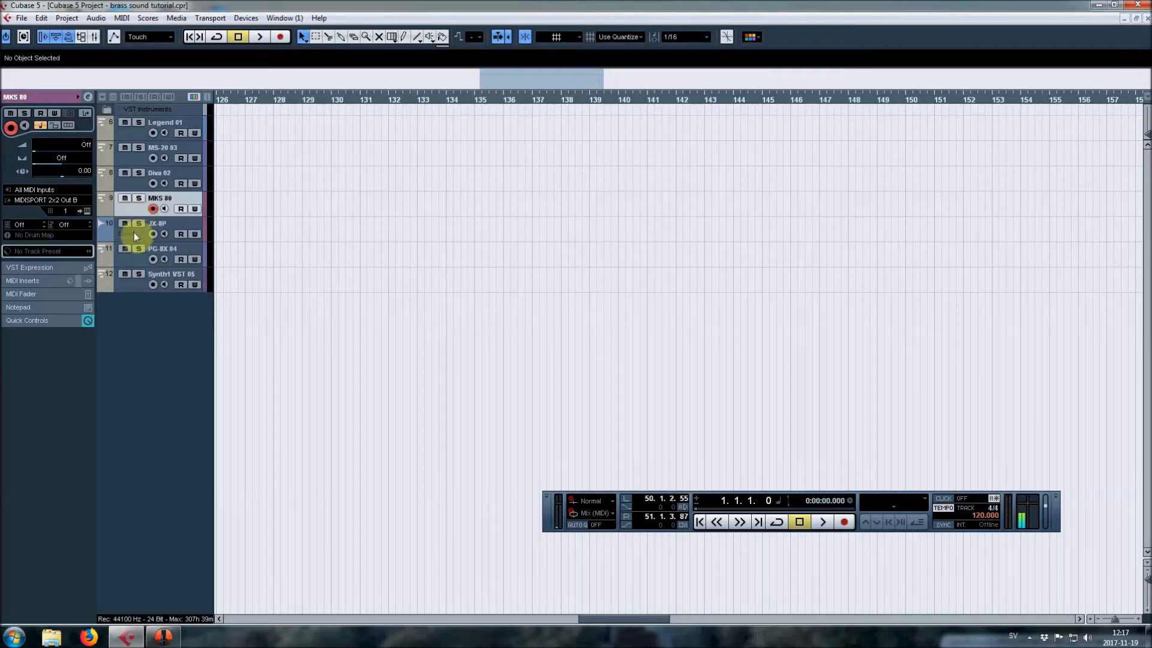
click(134, 232)
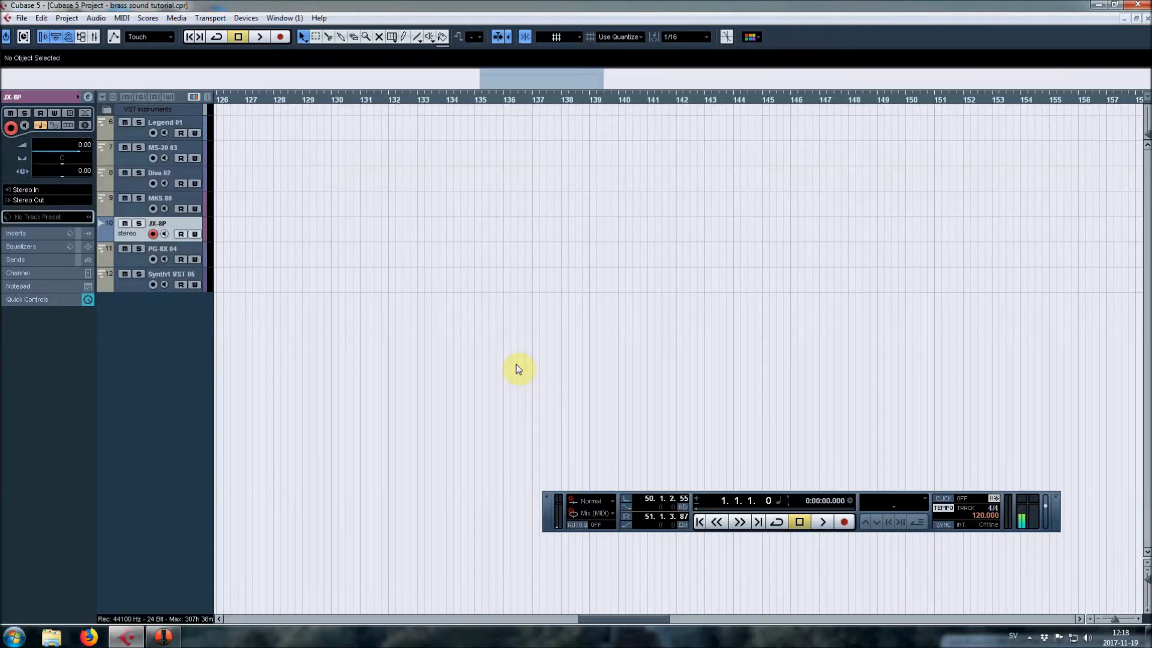
In the PG-8X 04 track's synth, raise the DCO-2 mixer level to maximum and adjust the DCO-2 fine tune for a slight detune
click(132, 265)
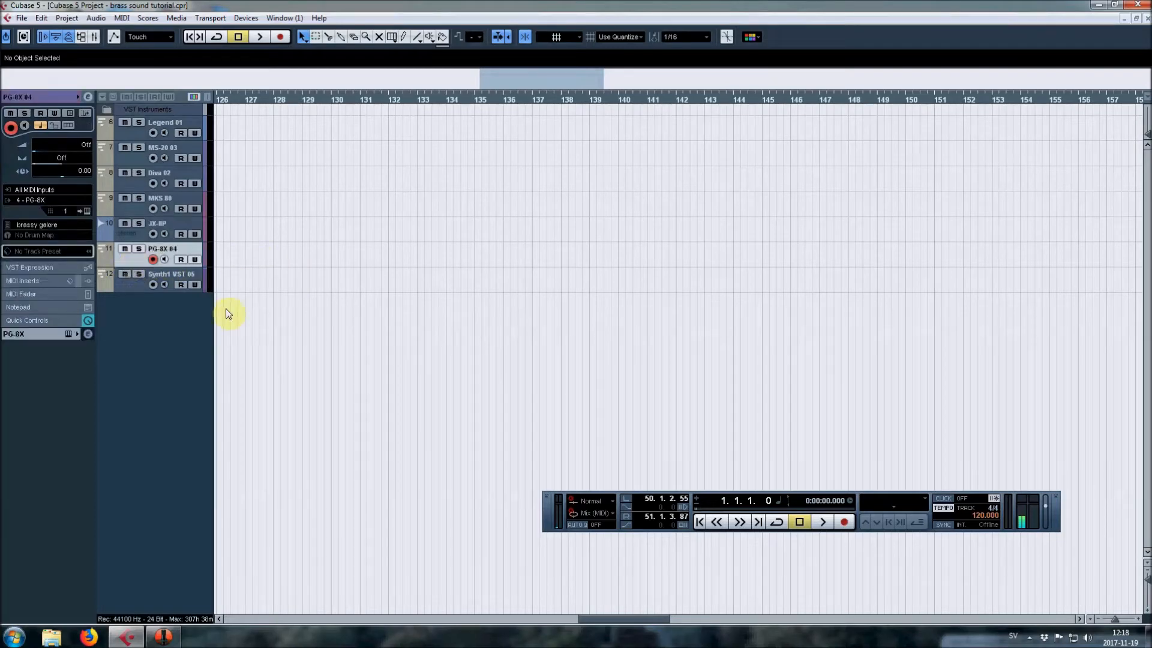
click(87, 210)
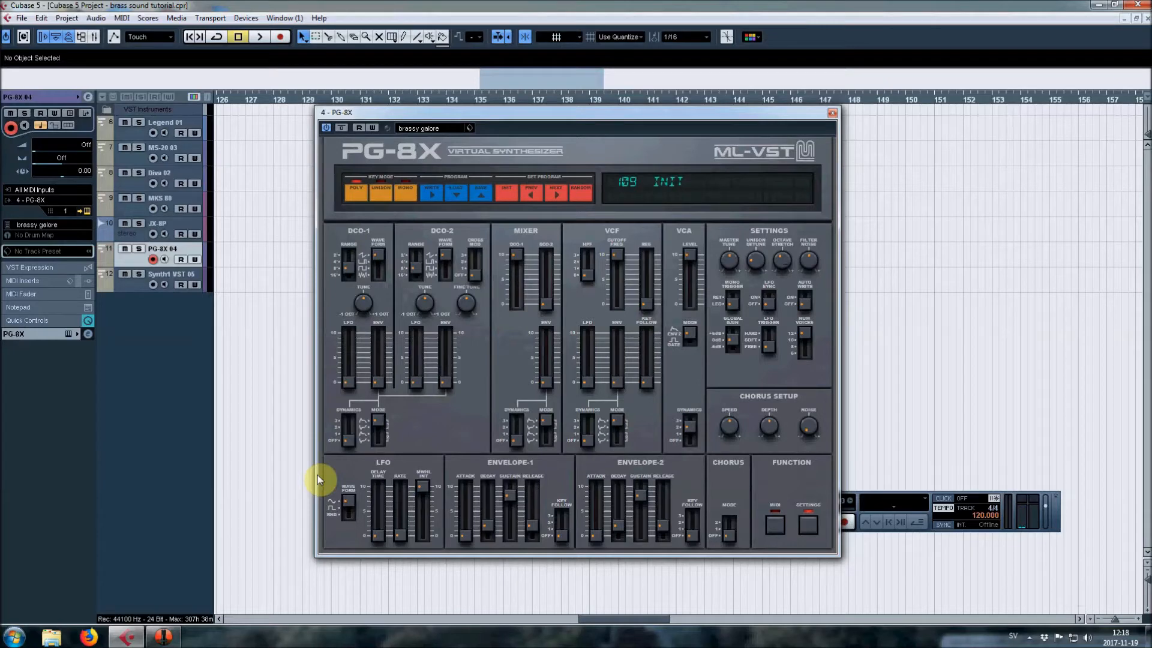
drag(545, 305, 554, 207)
click(467, 303)
drag(465, 311, 469, 304)
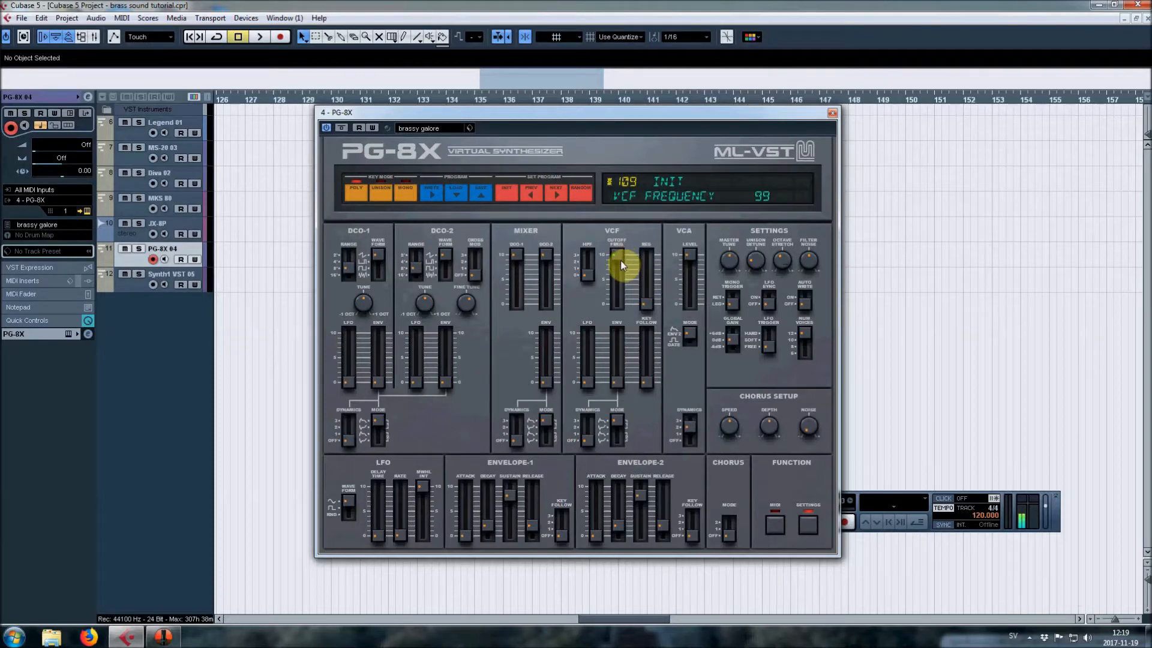
Lower the PG-8X VCF cutoff frequency to about half and raise the VCF envelope amount to about half
drag(618, 254, 622, 294)
drag(614, 381, 624, 347)
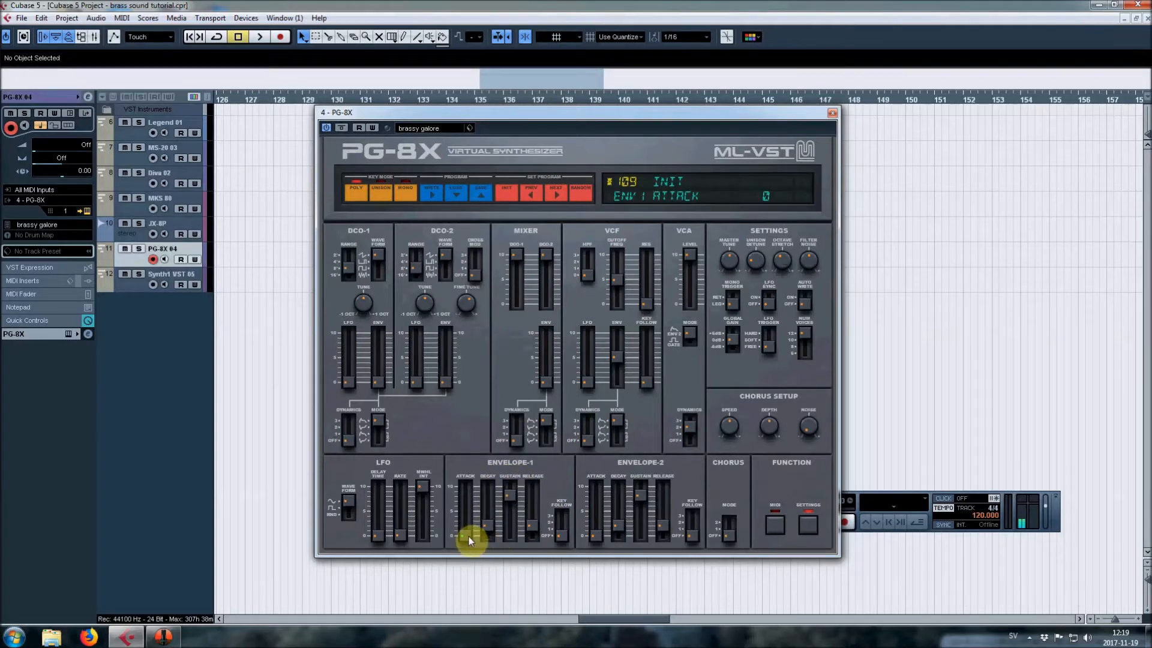
Shape Envelope-1 with a slightly longer attack, a low sustain and a decay around the middle of its range
drag(468, 535, 468, 527)
drag(513, 493, 488, 510)
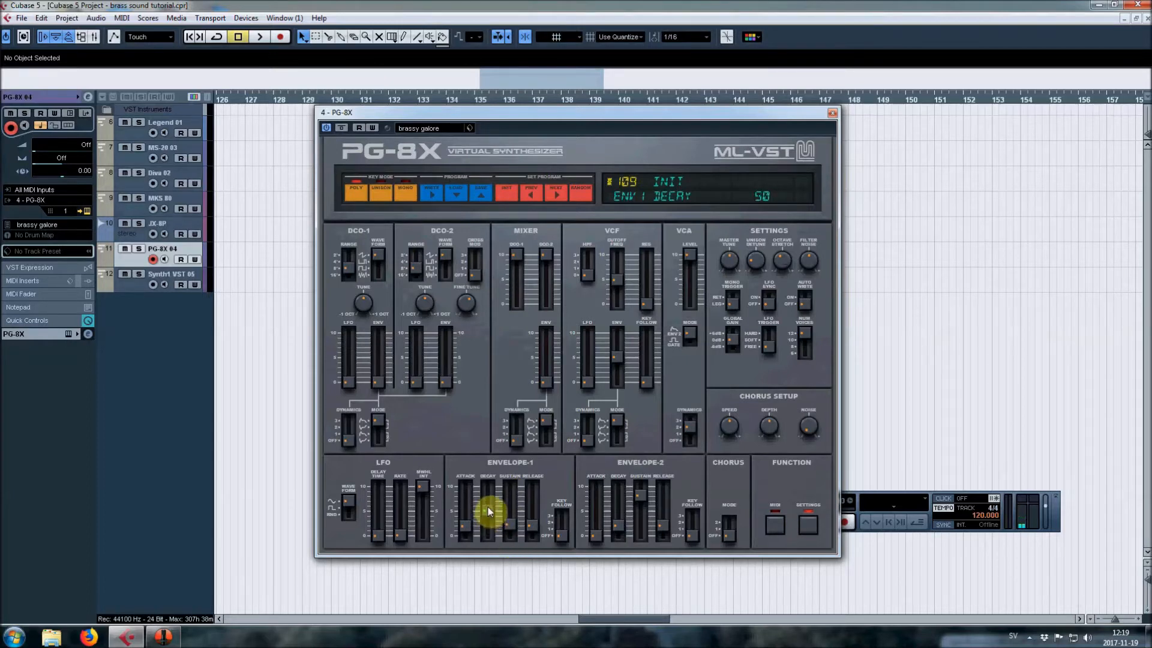
drag(491, 514, 490, 507)
drag(491, 505, 486, 488)
drag(487, 488, 487, 516)
Switch the PG-8X key mode to Unison and fine-adjust the unison detune amount
mouse_move(381, 199)
click(383, 195)
mouse_move(764, 266)
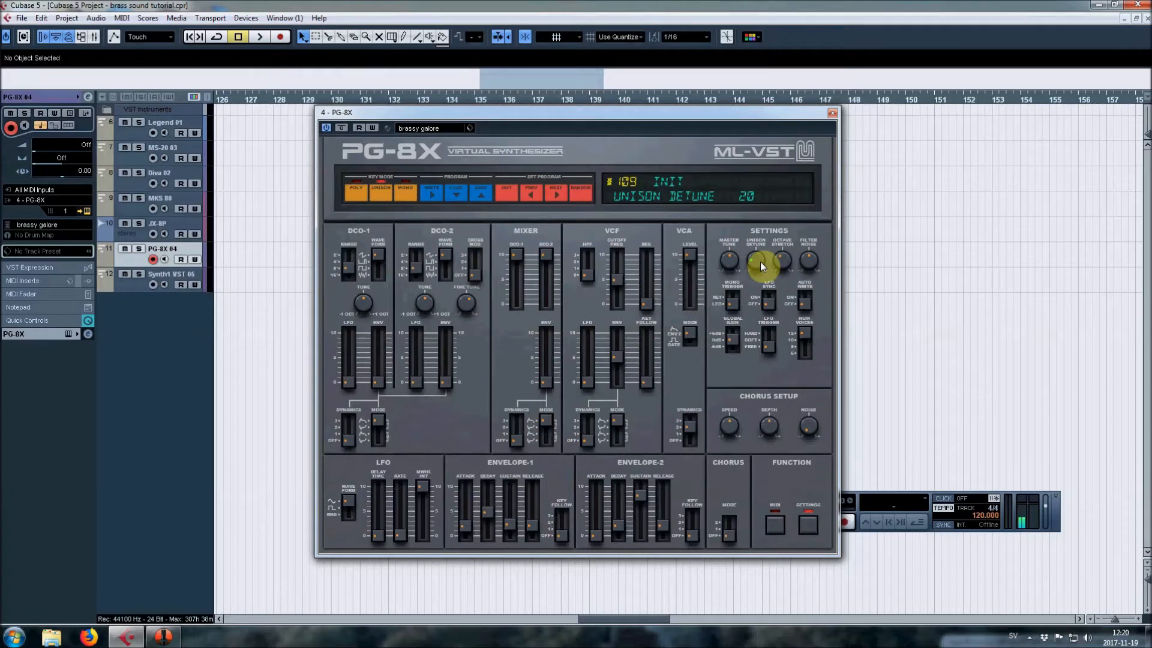
scroll(757, 262, down, 3)
scroll(757, 261, down, 1)
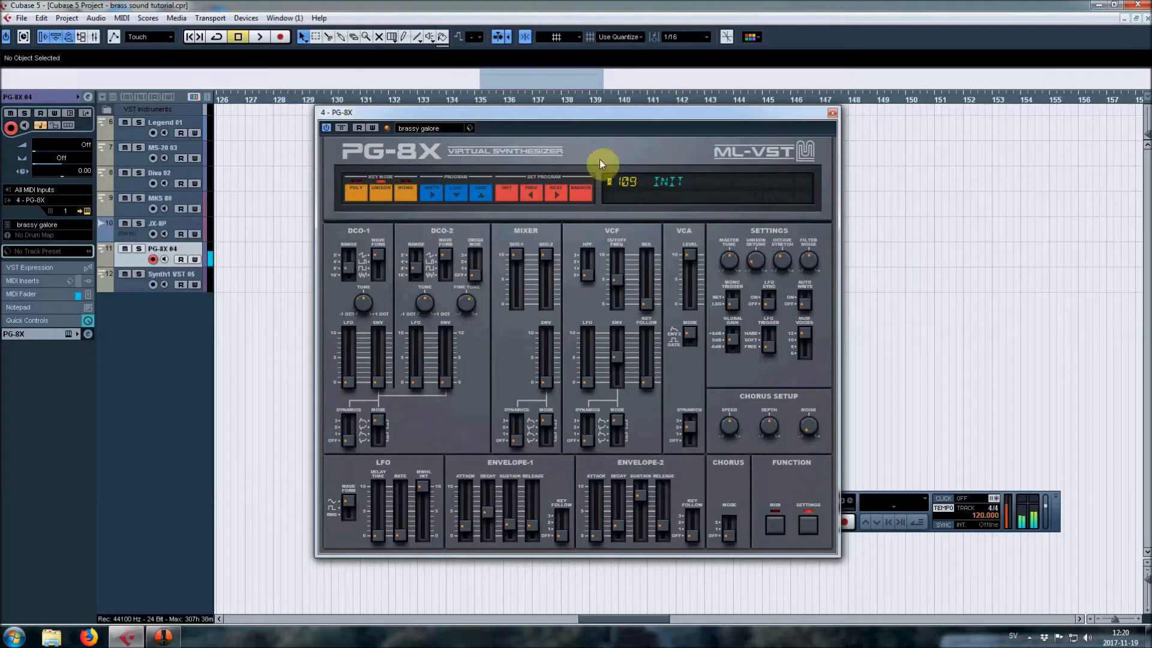
mouse_move(759, 266)
mouse_down()
mouse_move(747, 238)
mouse_move(757, 265)
mouse_up()
Audition the Diva 02 track with its synth editor open for comparison, and return to the PG-8X 04 track
click(133, 186)
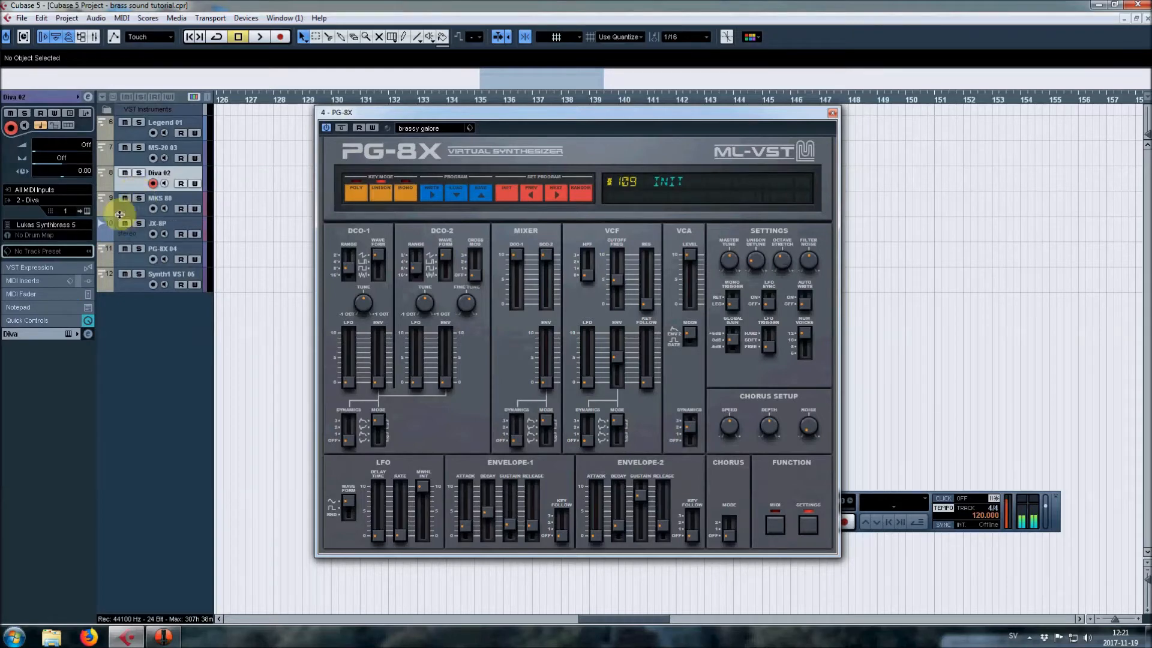
click(87, 211)
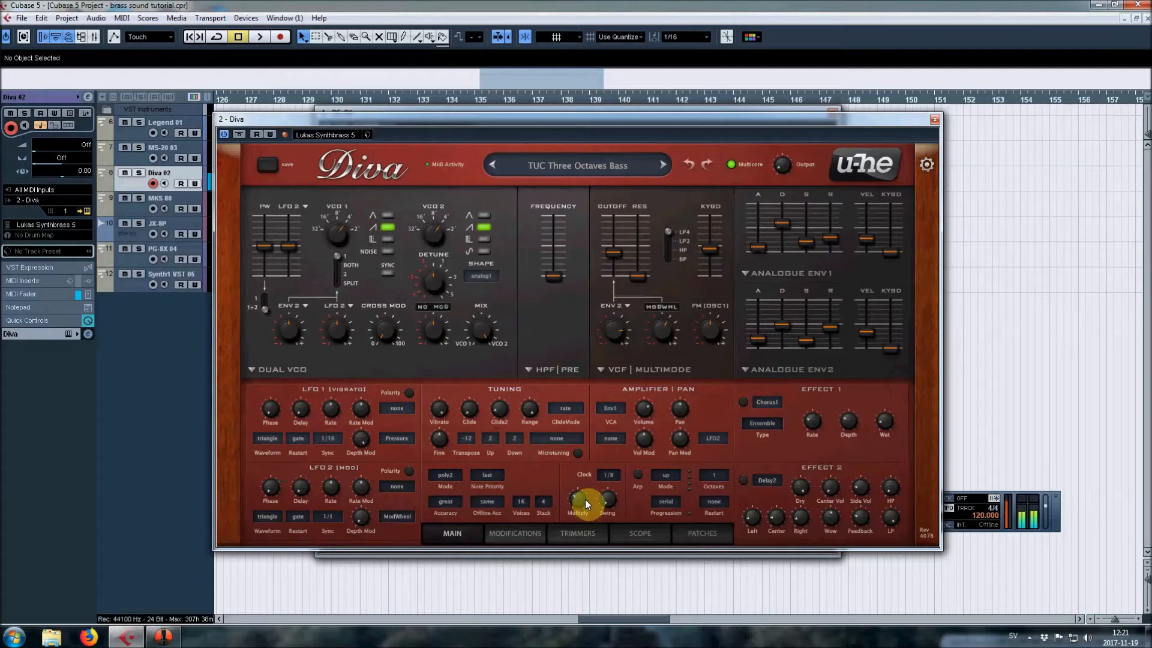
click(935, 120)
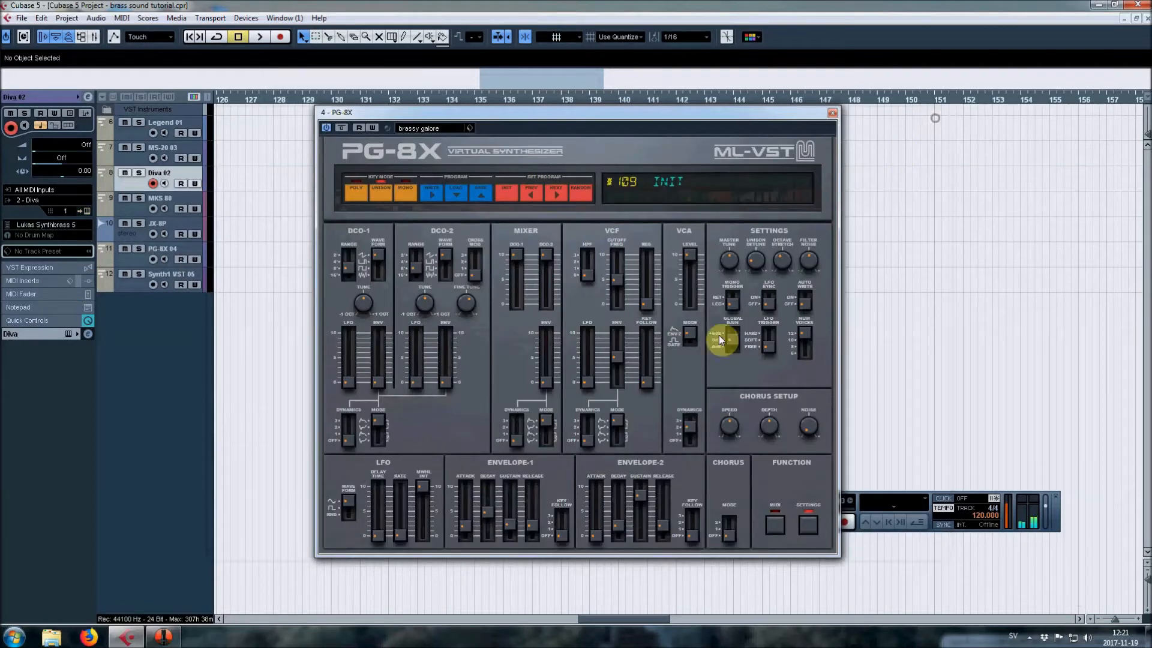
click(135, 259)
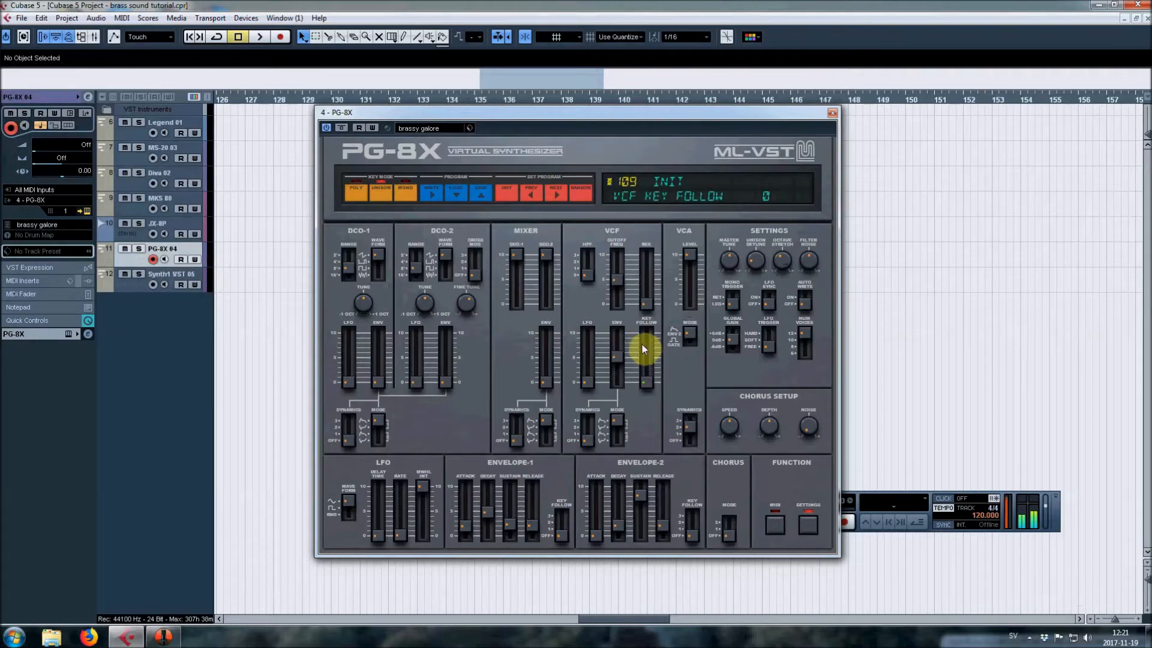
Slightly reduce the PG-8X VCF envelope amount and fine-adjust the cutoff frequency around the middle of its range
drag(621, 345, 621, 368)
click(617, 285)
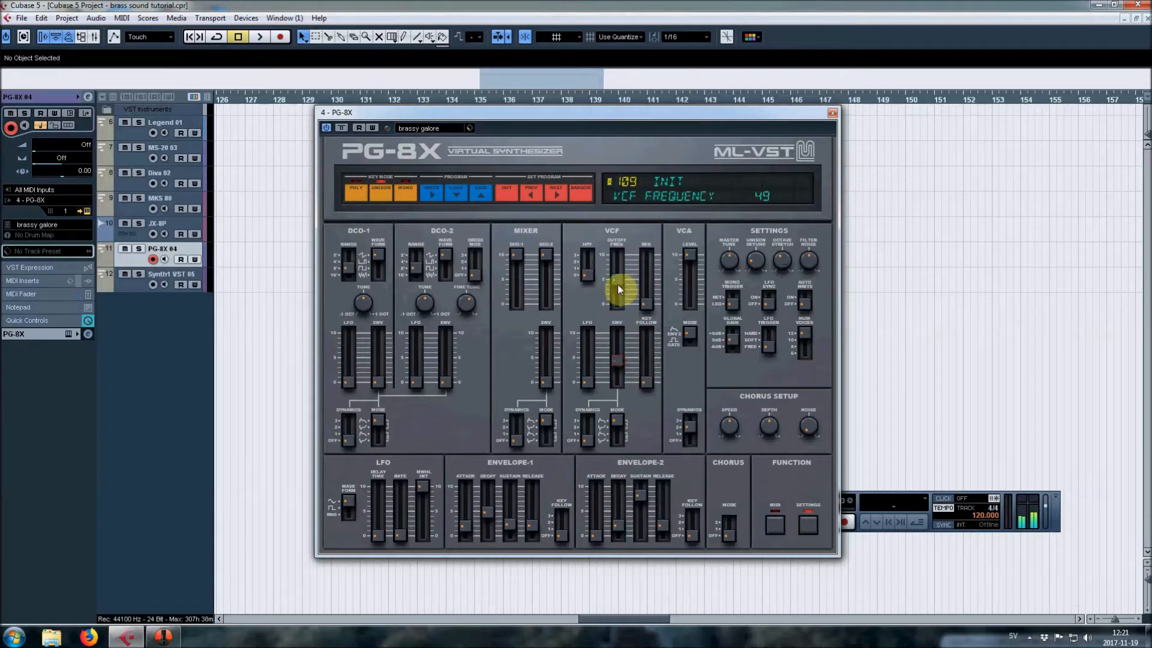
drag(617, 279, 617, 281)
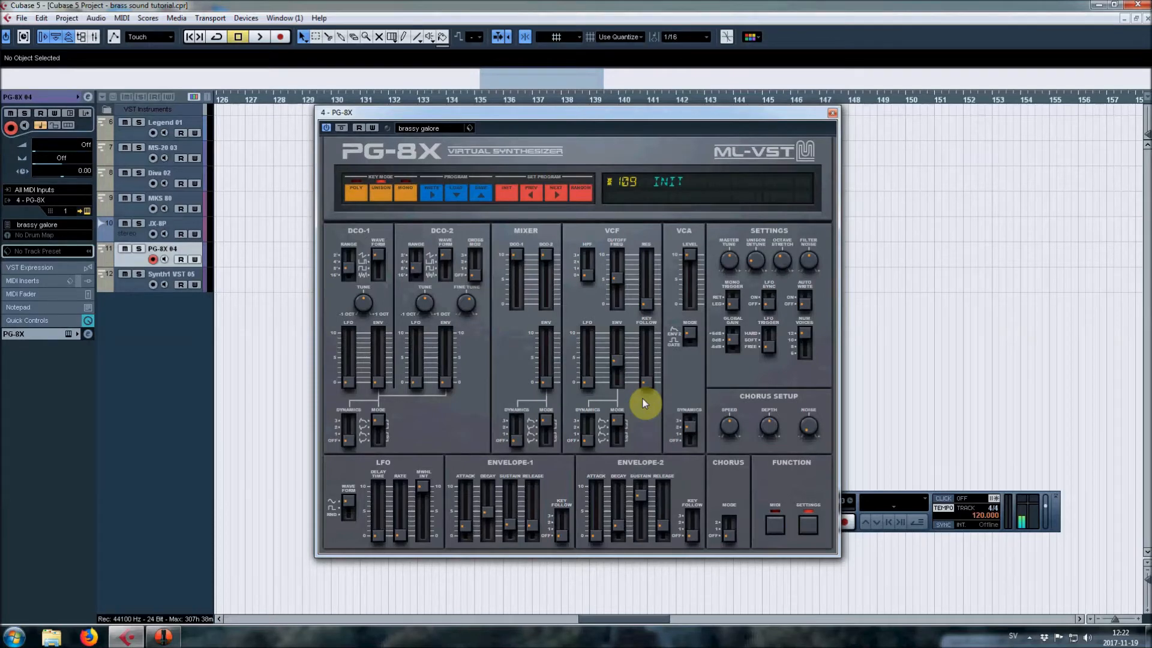
Try the DCO-2 cross modulation settings and set cross modulation to its highest position
click(474, 273)
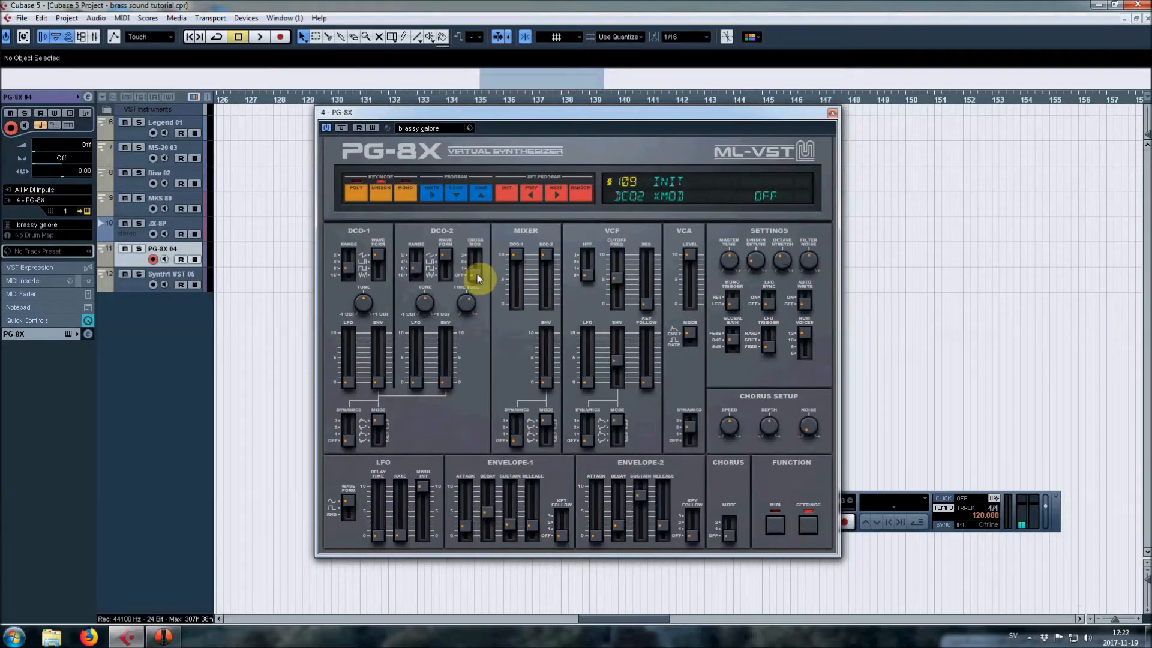
drag(477, 279, 473, 234)
click(475, 254)
click(471, 258)
drag(477, 263, 476, 219)
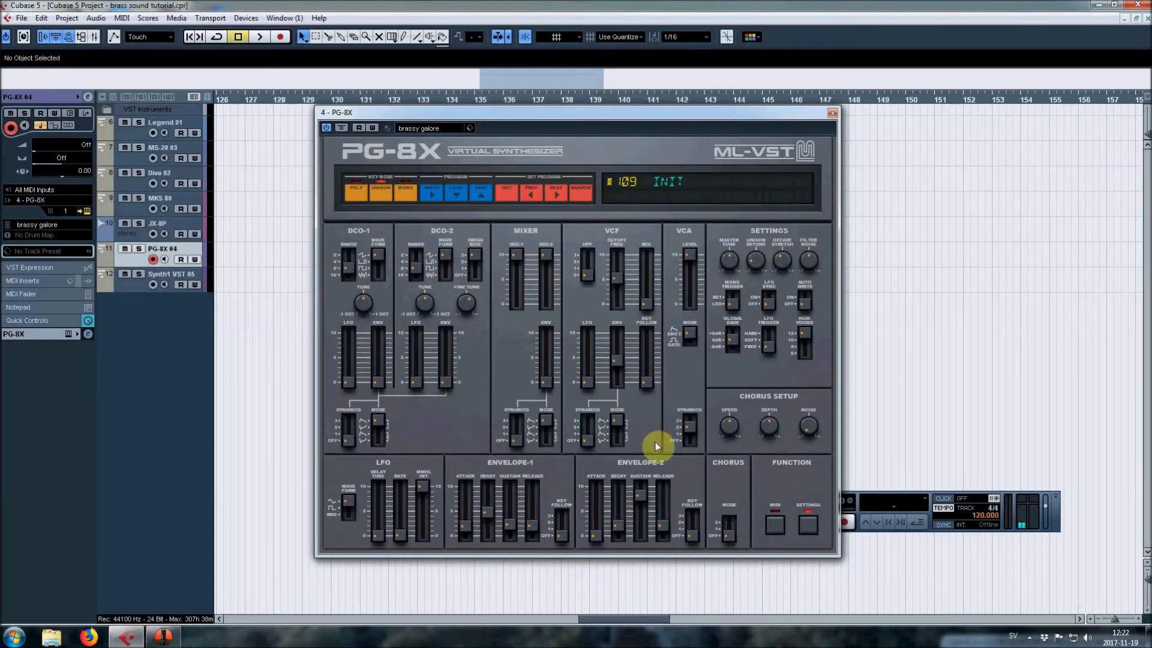
Try the PG-8X chorus in mode 1 and the higher mode, and switch the chorus back off
click(733, 532)
click(728, 534)
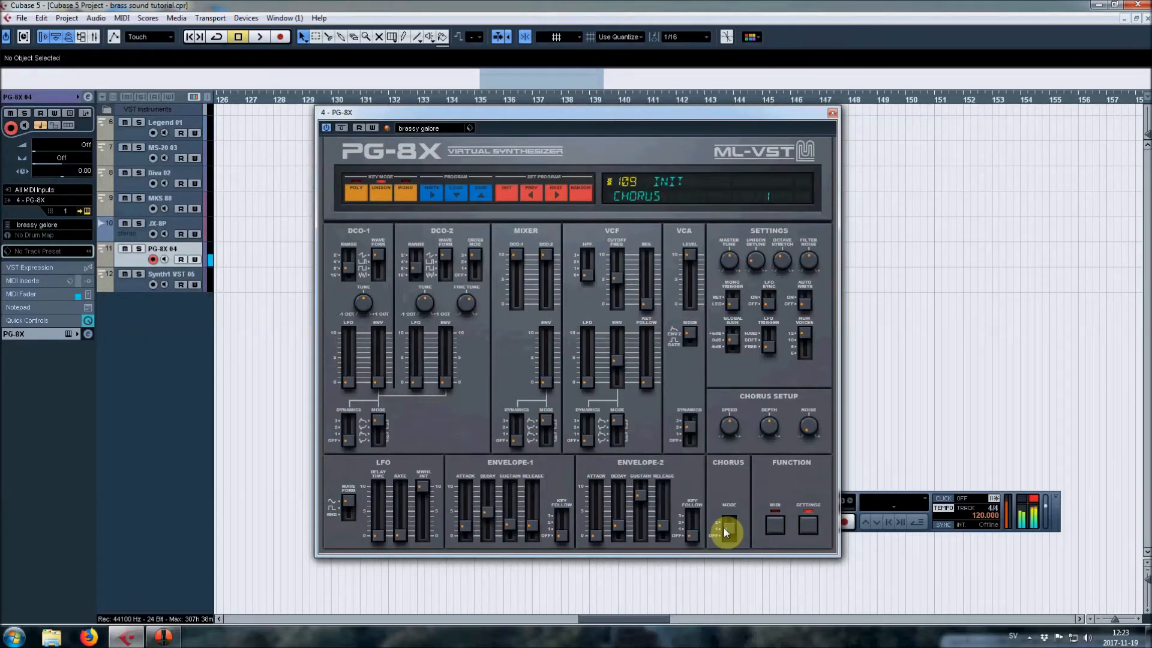
click(724, 532)
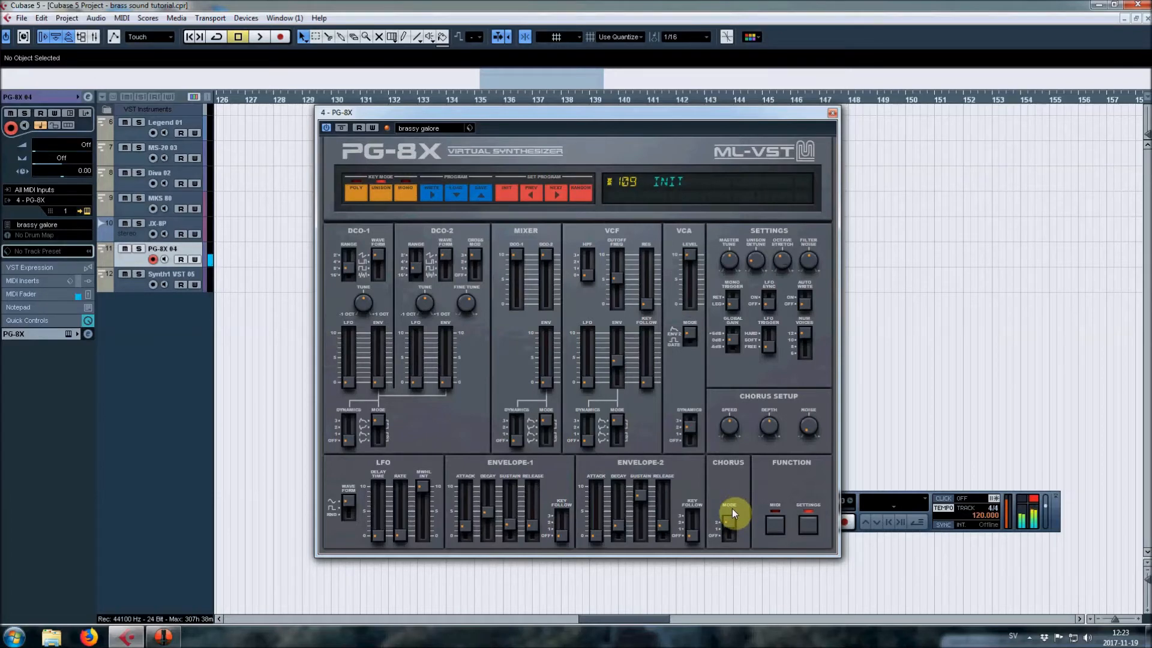
drag(727, 522, 724, 556)
Close the PG-8X editor and open the synth editor of the Synth1 VST 05 track
click(832, 113)
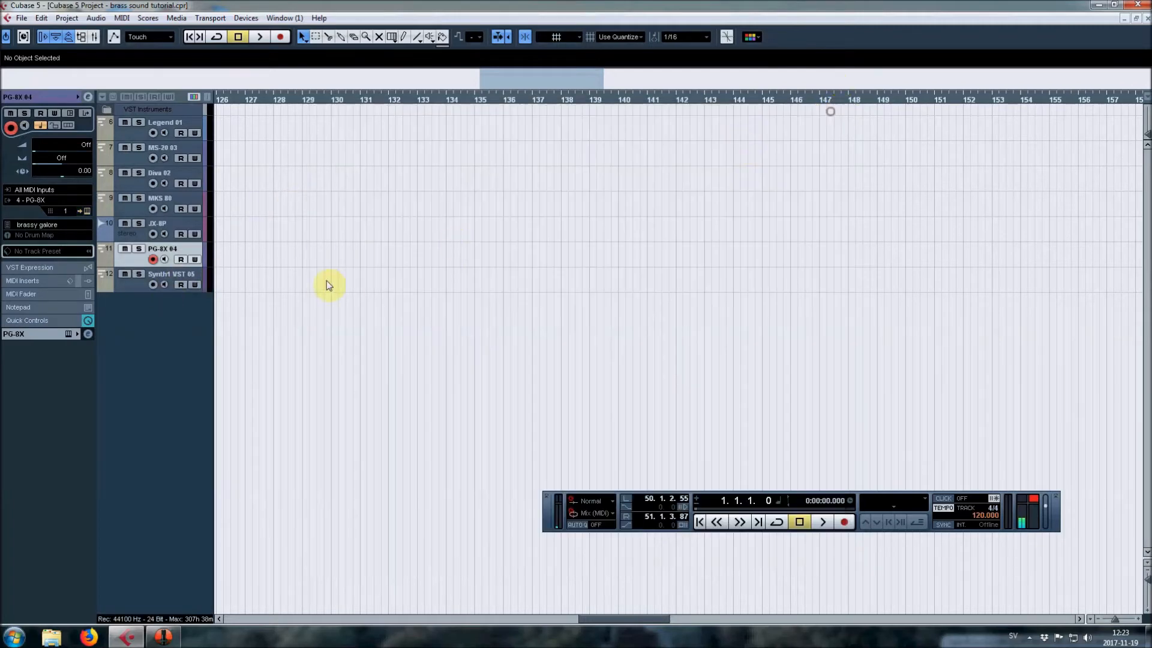
click(153, 277)
click(86, 210)
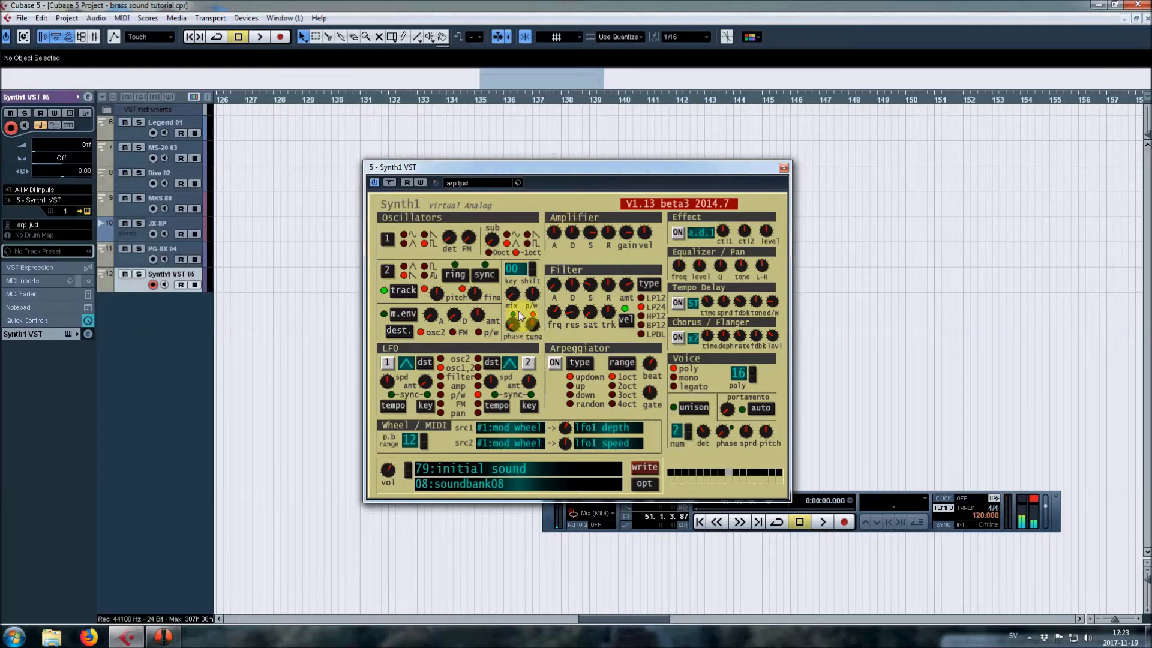
Set Synth1's oscillator 1 to a sawtooth wave and balance the mix between oscillators 1 and 2
drag(515, 305, 525, 340)
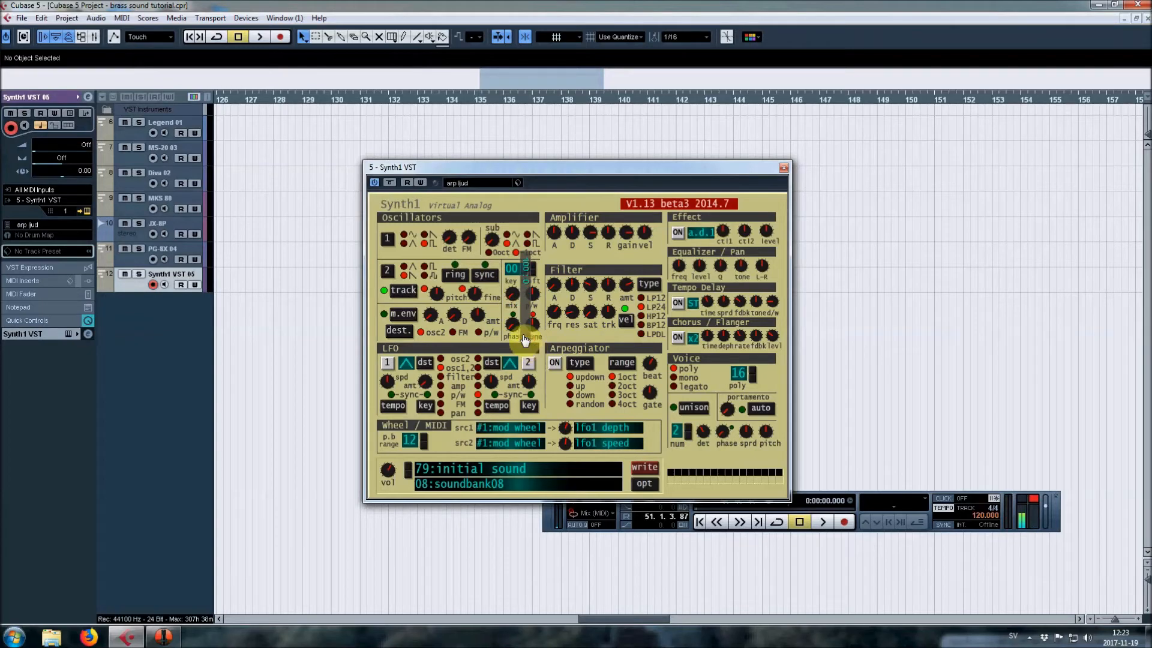
click(424, 237)
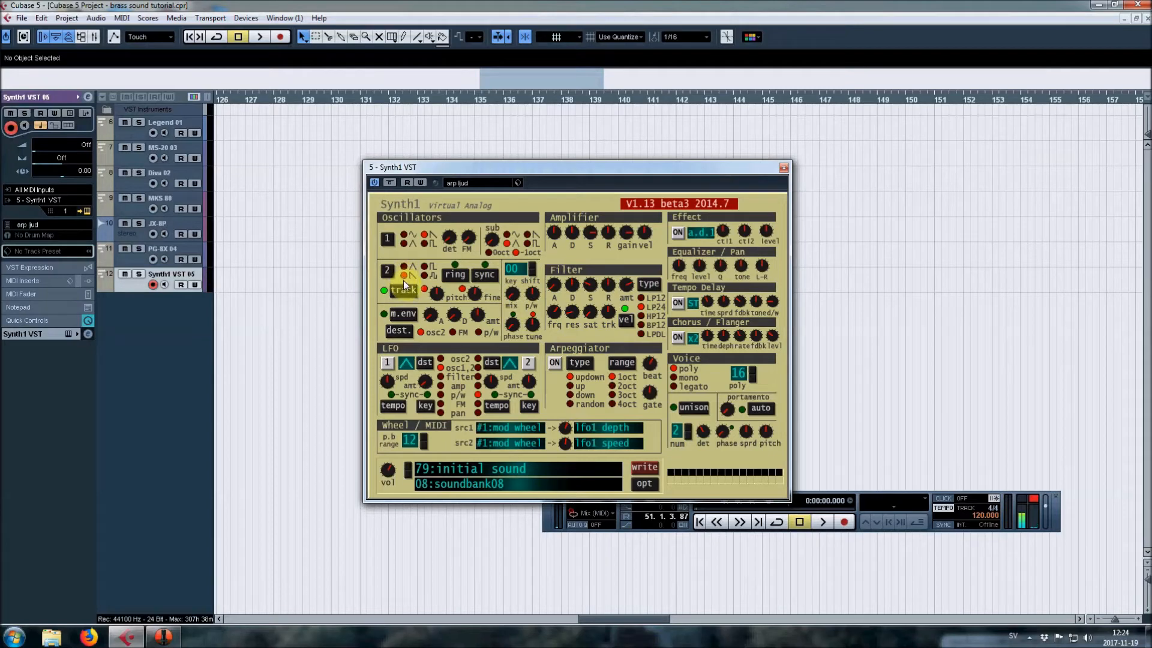
mouse_move(516, 298)
mouse_down()
mouse_move(560, 171)
mouse_move(569, 208)
mouse_move(535, 304)
mouse_move(517, 297)
mouse_move(533, 301)
mouse_up()
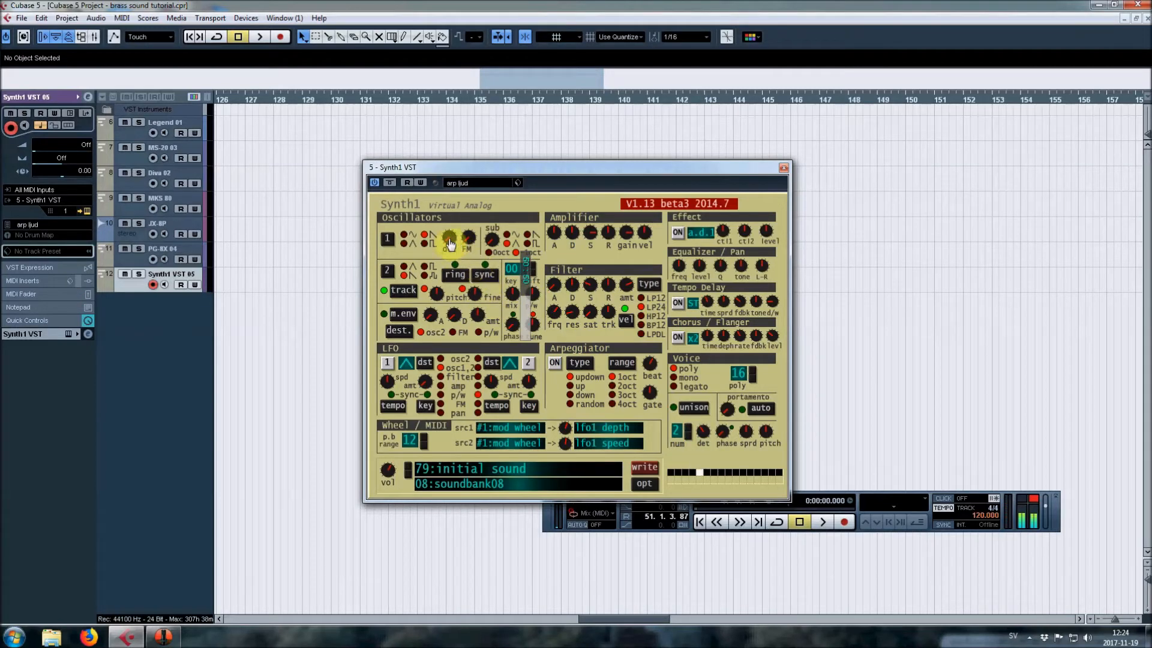
Adjust the Synth1 oscillator detuning and blend in the sub oscillator with a sawtooth wave
drag(451, 245, 482, 293)
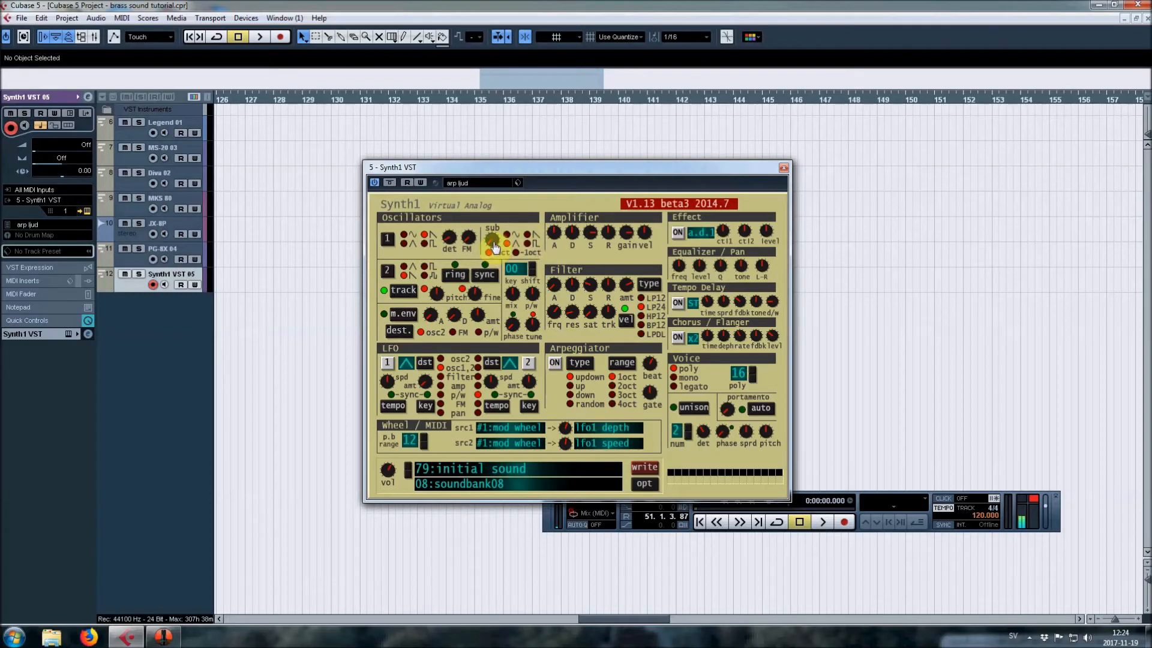
click(528, 235)
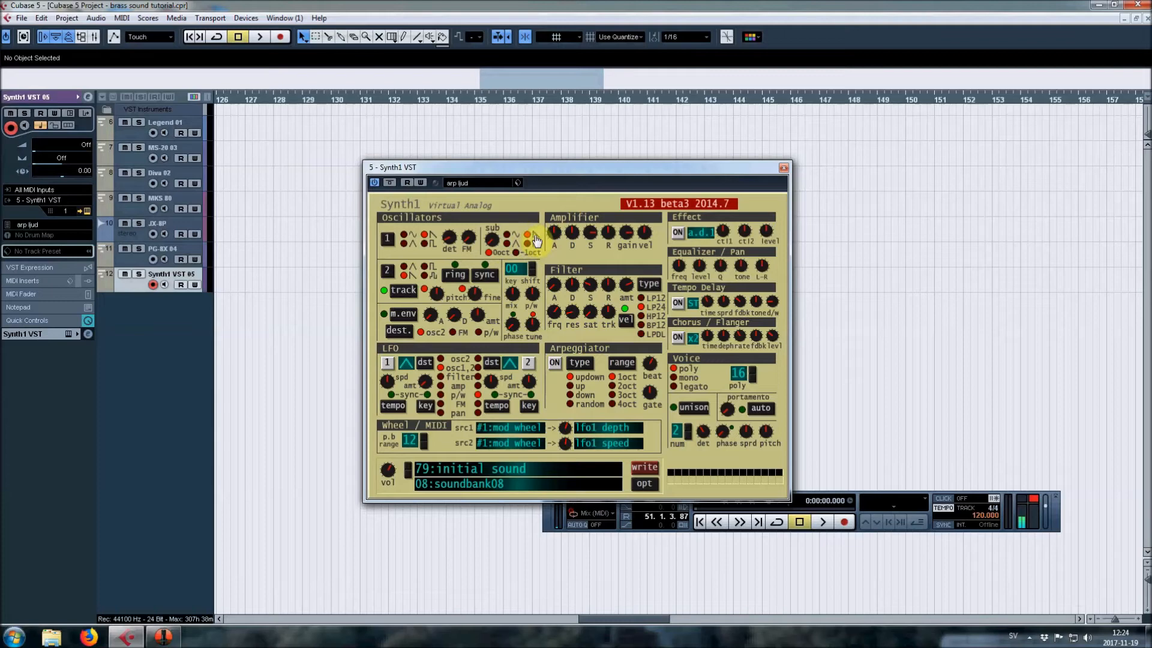
drag(492, 243, 535, 216)
Adjust Synth1's envelope decay, filter envelope amount and filter cutoff frequency to shape the brass attack
drag(572, 232, 580, 298)
drag(629, 290, 642, 283)
drag(558, 314, 597, 329)
Raise Synth1's polyphony to 32 voices and turn on unison
click(754, 373)
click(754, 373)
click(754, 373)
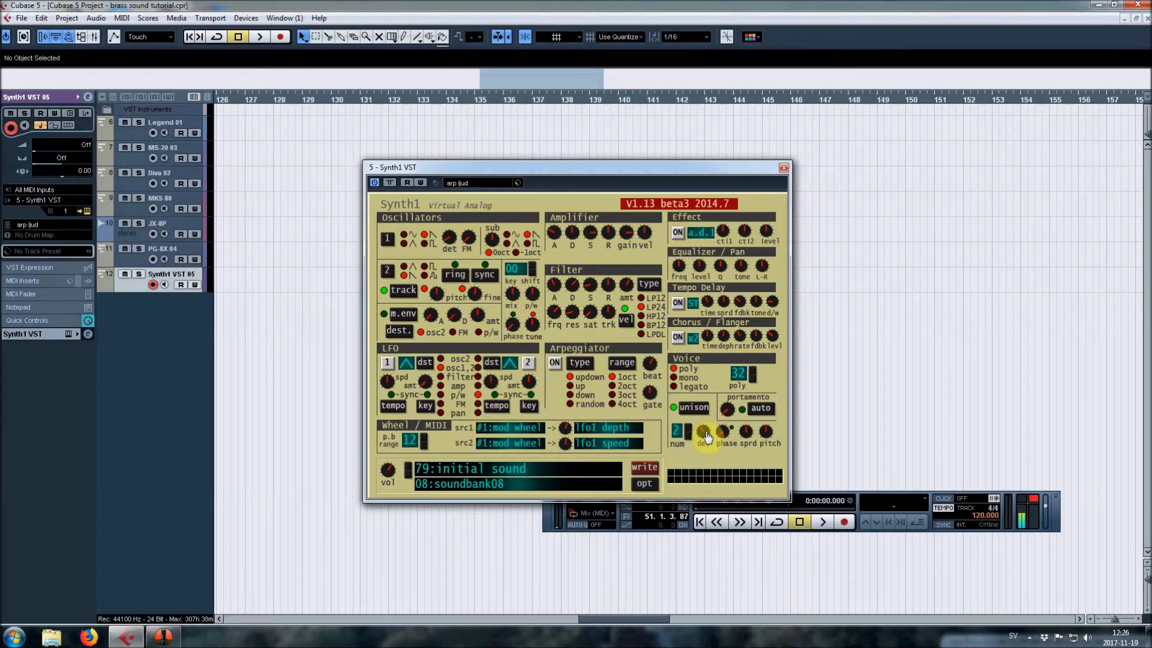
Set the Synth1 unison voice number to 4 and adjust the unison detune and stereo spread
drag(704, 436, 718, 470)
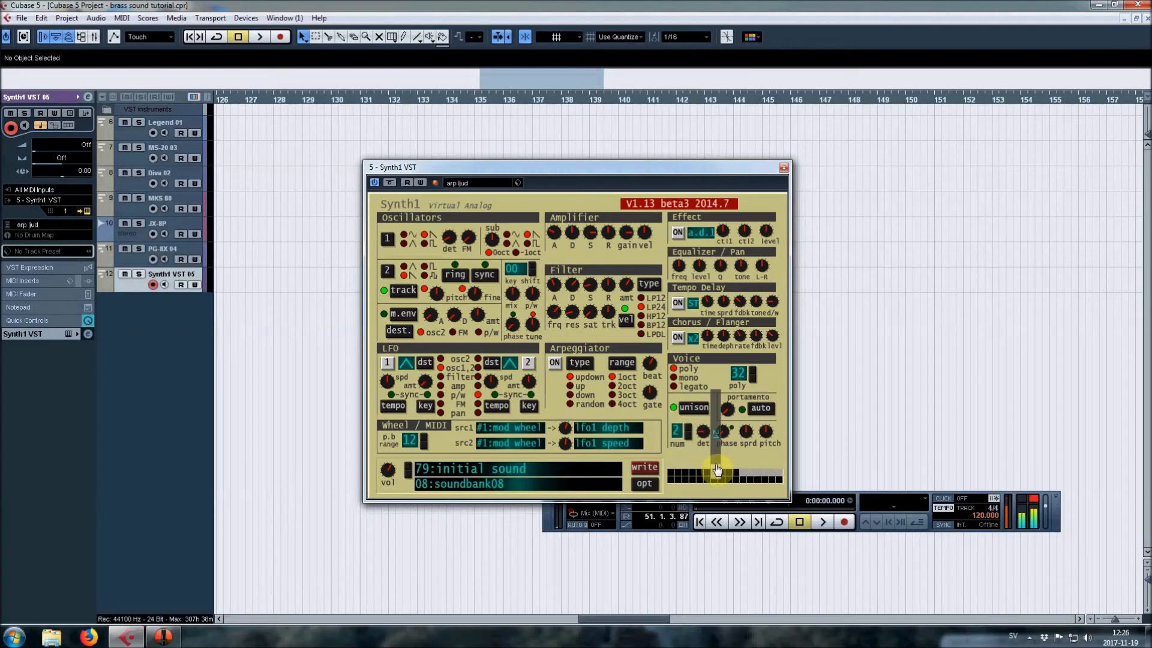
drag(719, 471, 750, 461)
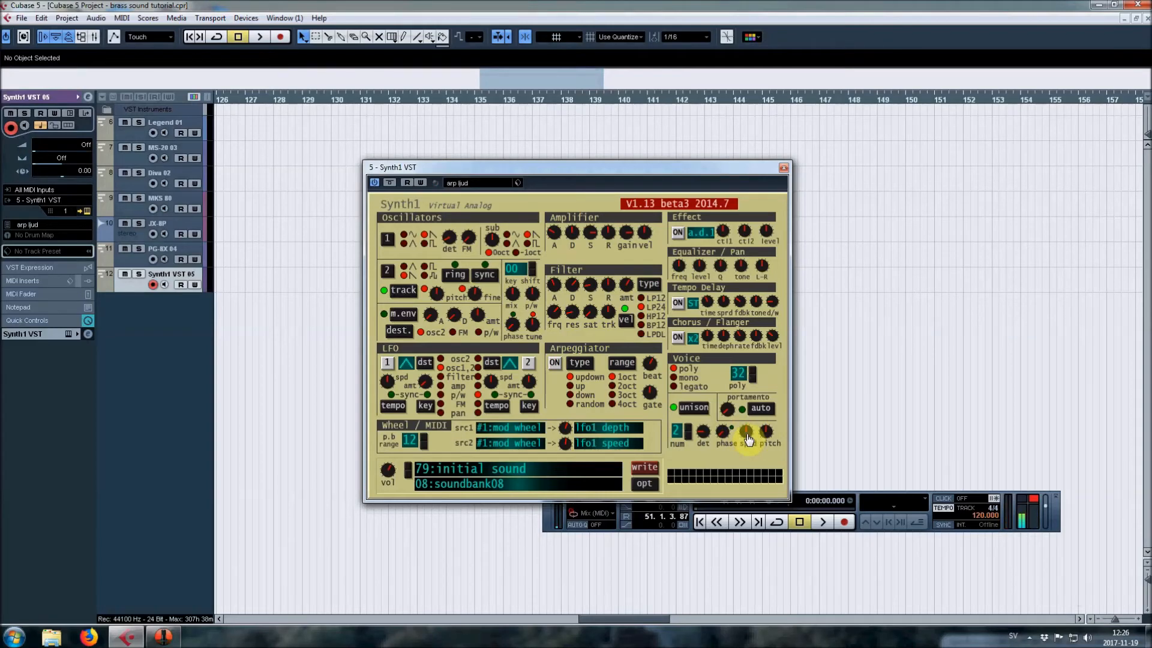
mouse_move(748, 437)
mouse_down()
mouse_move(777, 317)
mouse_move(764, 360)
mouse_move(766, 455)
mouse_move(745, 452)
mouse_up()
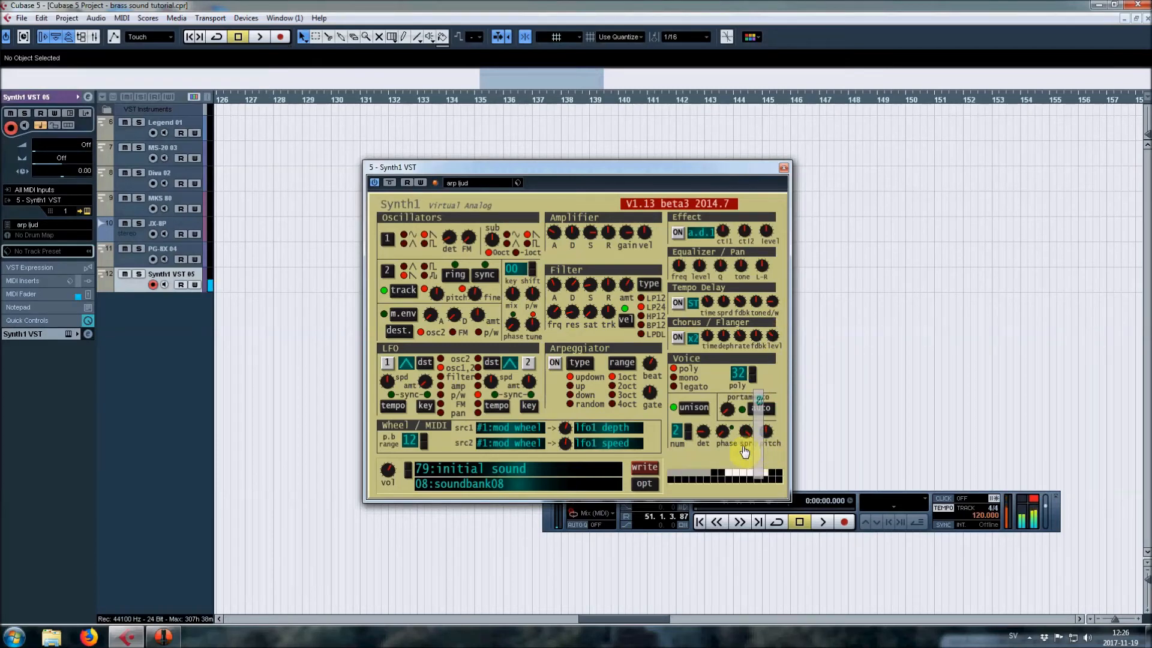
click(691, 433)
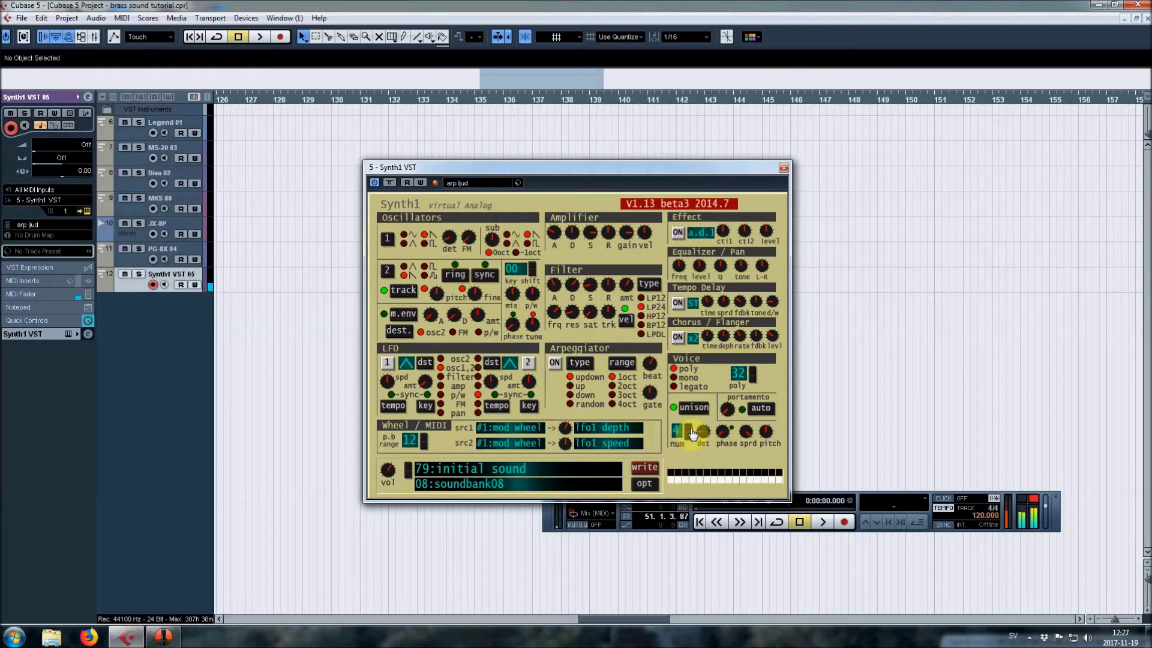
drag(708, 433, 724, 465)
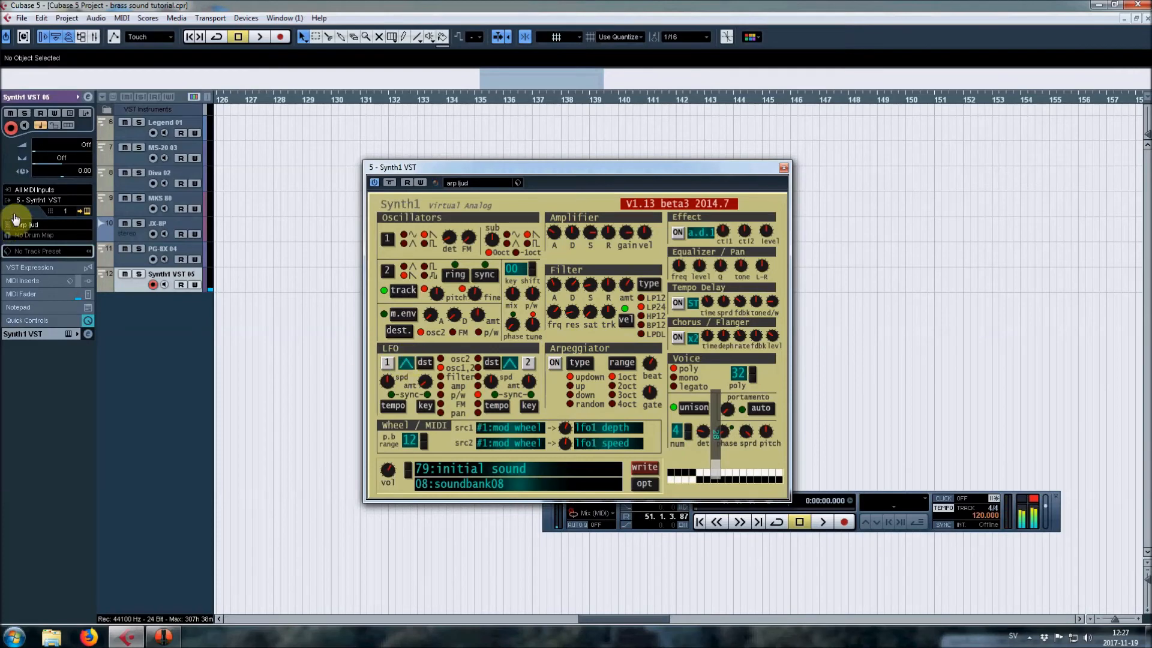
Select the Legend 01 track to audition its brass sound
click(138, 135)
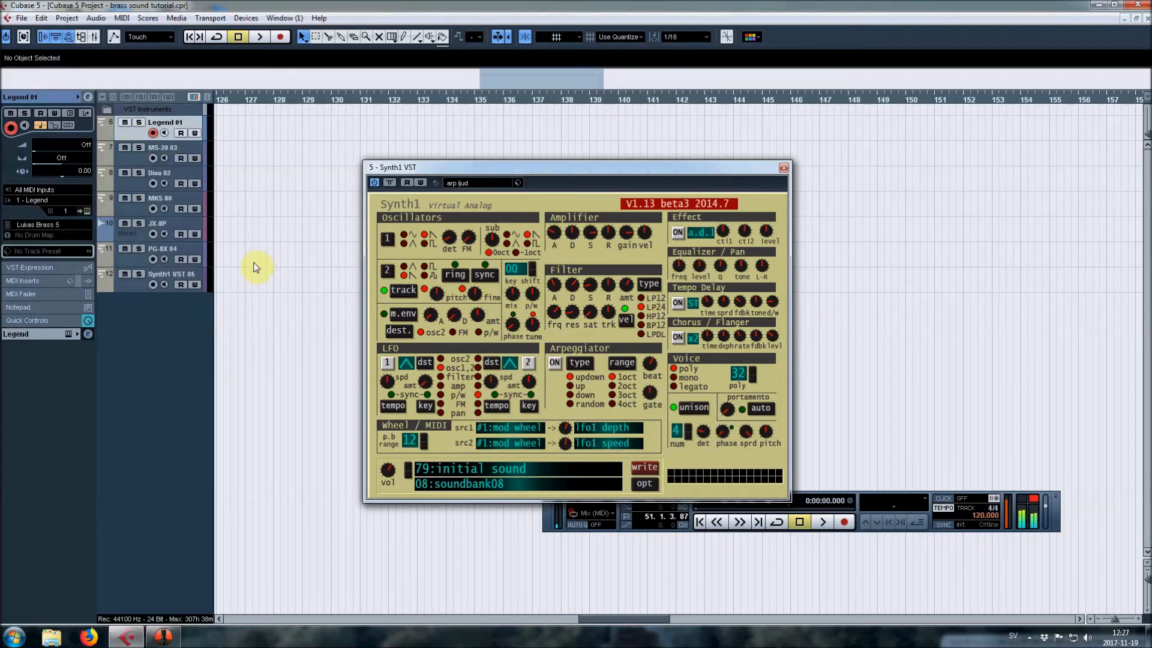
View the Legend 01 instrument's settings and the MS-20 03 track's voice settings, closing each synth window after inspecting it
click(87, 211)
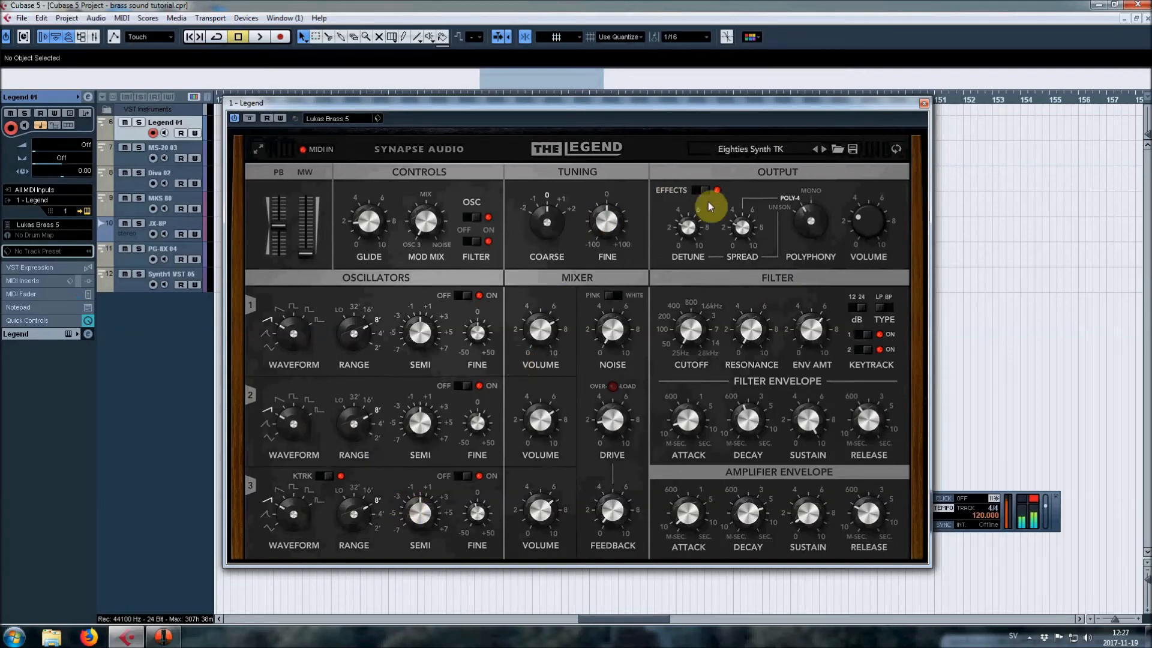
click(923, 104)
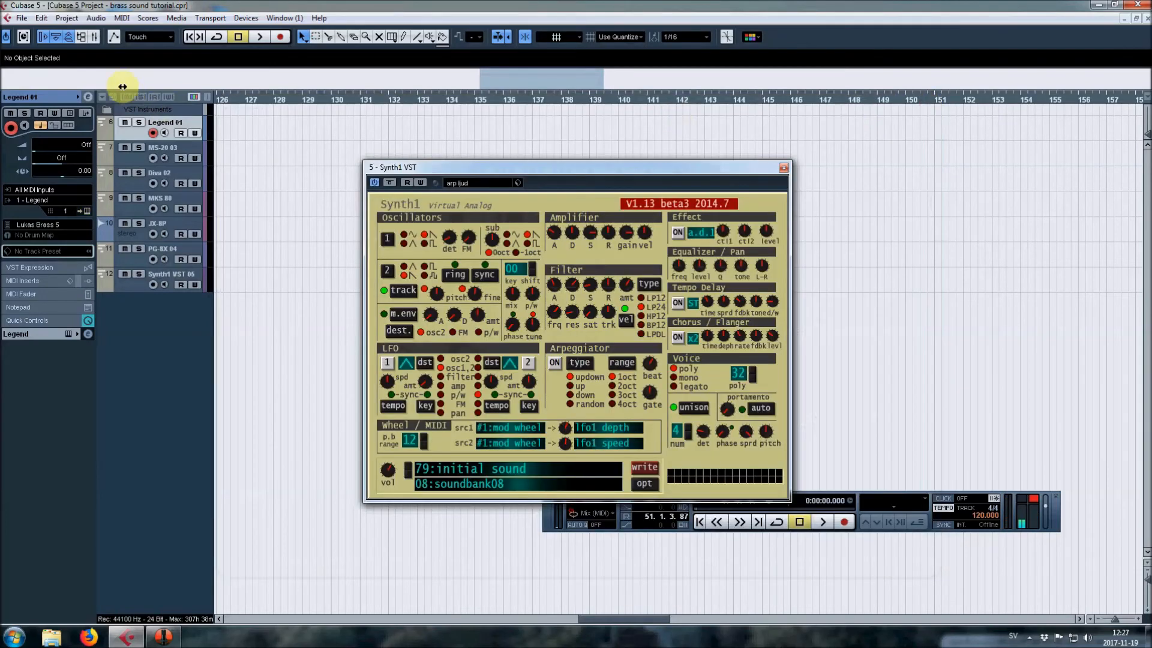
click(133, 162)
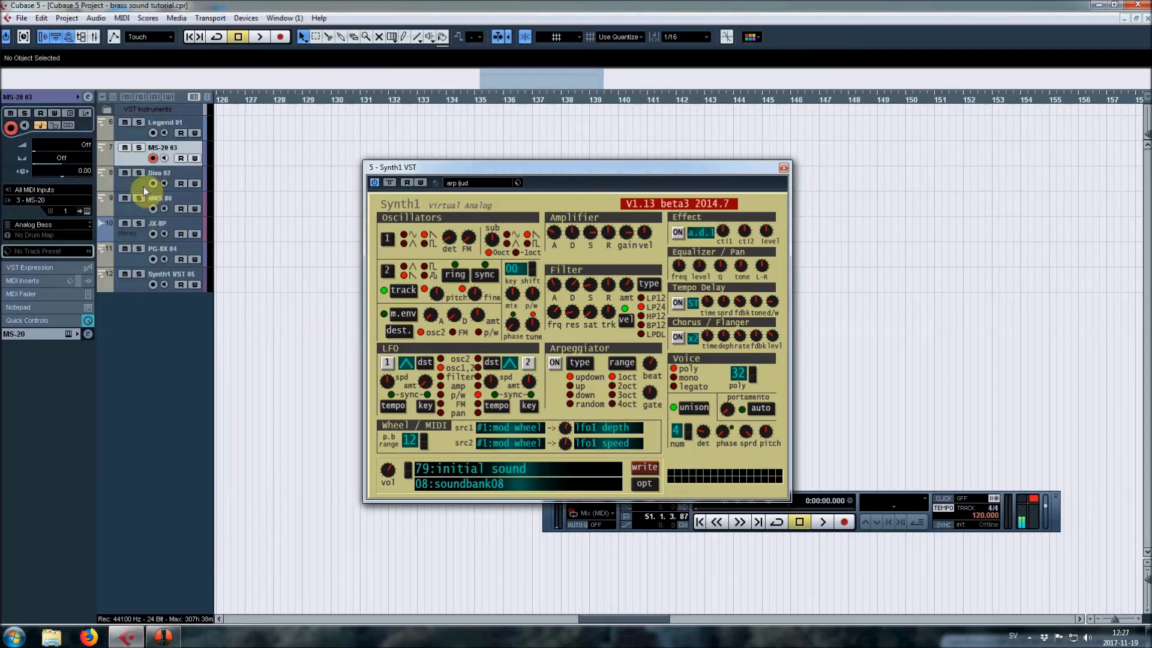
click(86, 210)
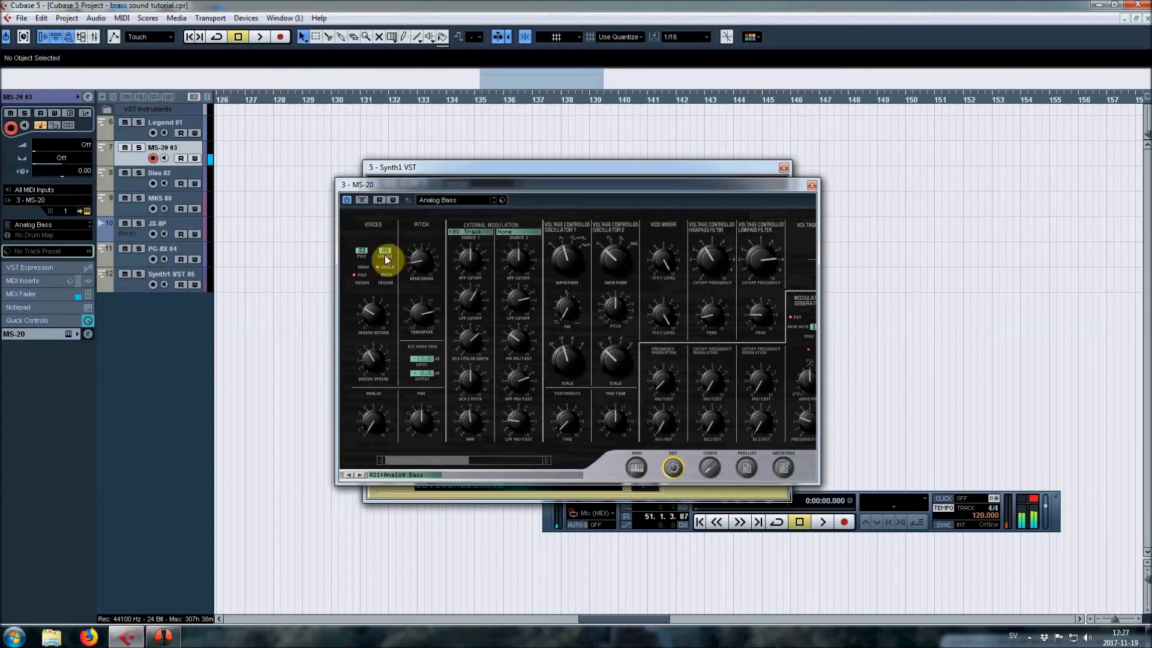
mouse_move(362, 255)
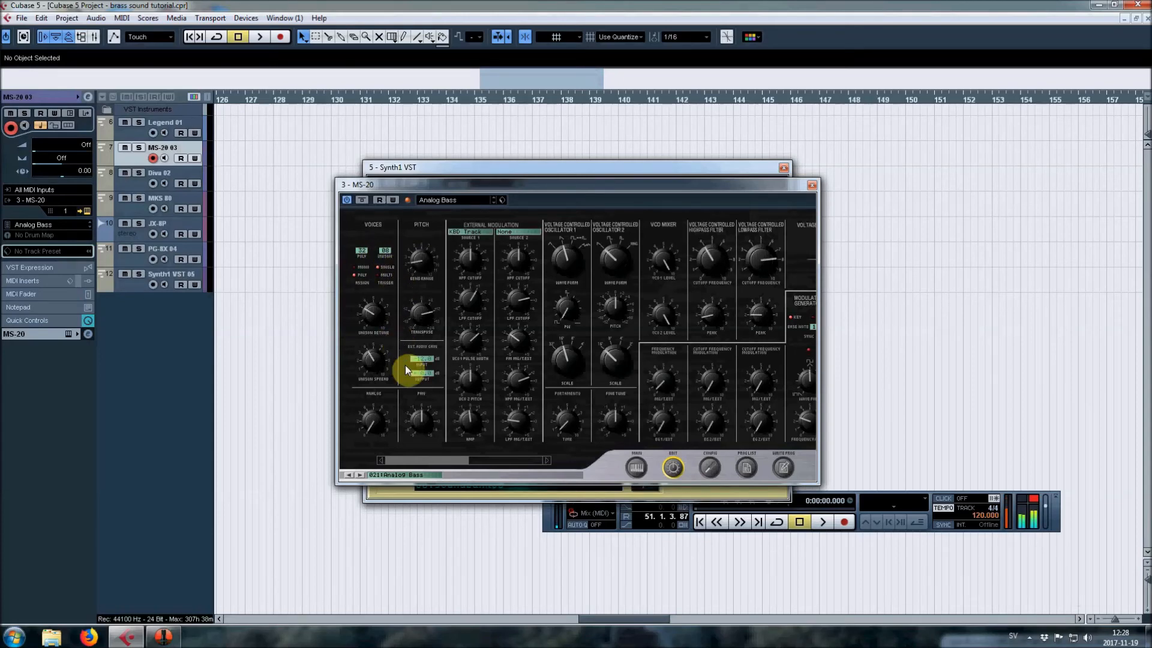
click(811, 185)
View the Diva 02 track's synth settings, select the MKS 80 track to audition its brass sound, and close Diva
click(136, 181)
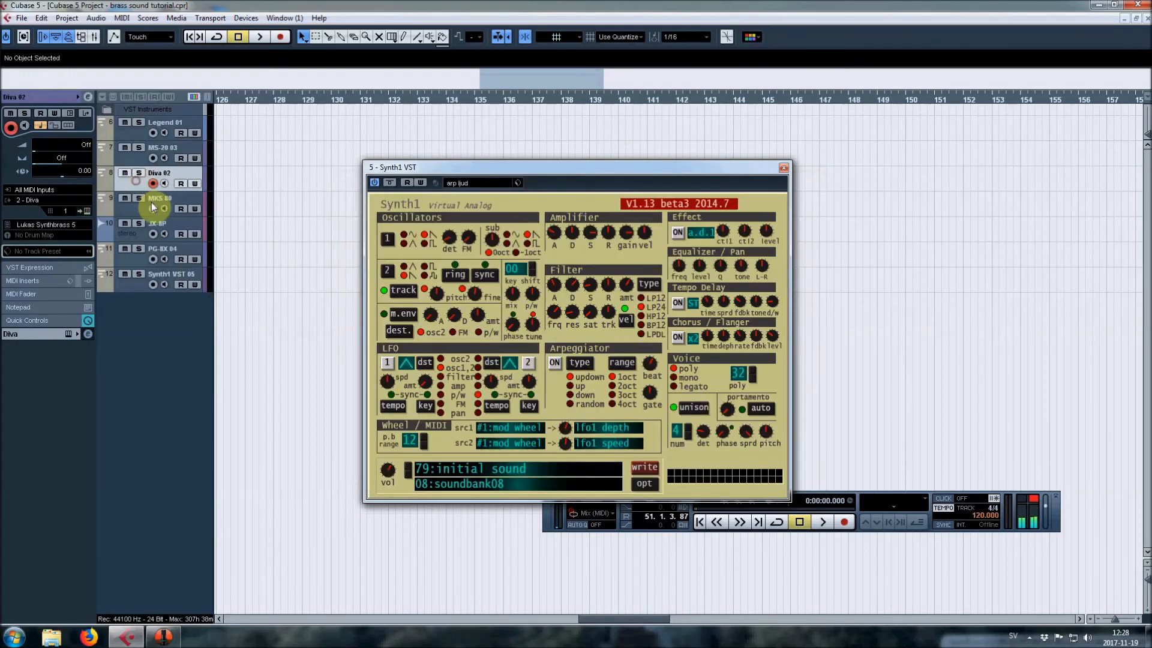
click(87, 211)
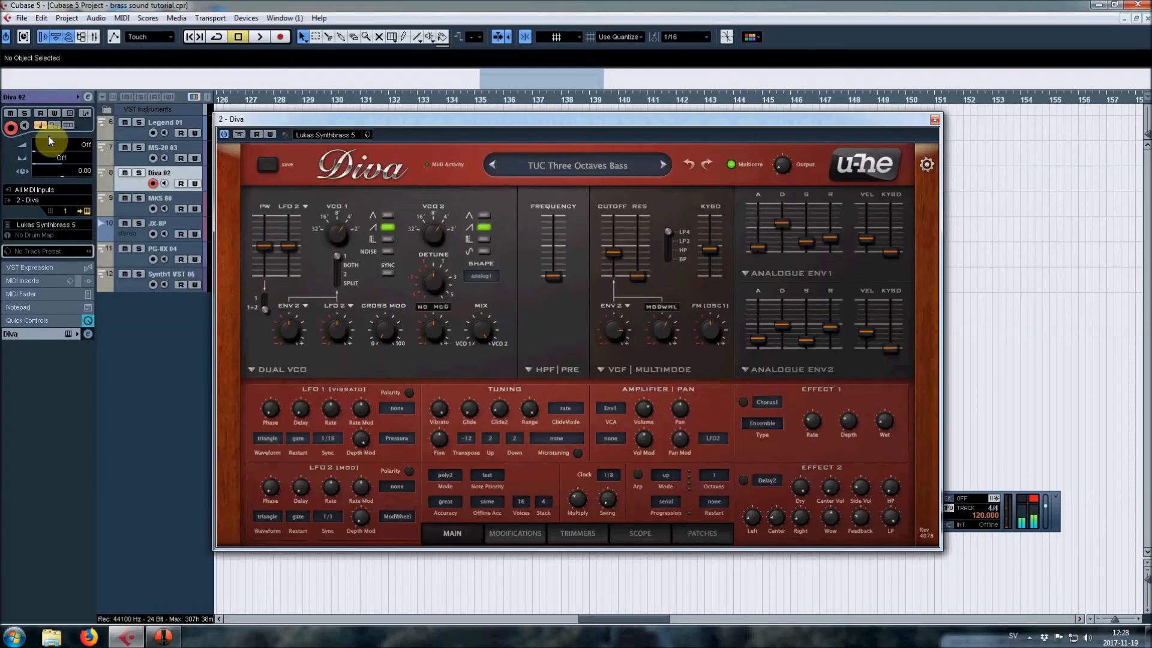
click(136, 207)
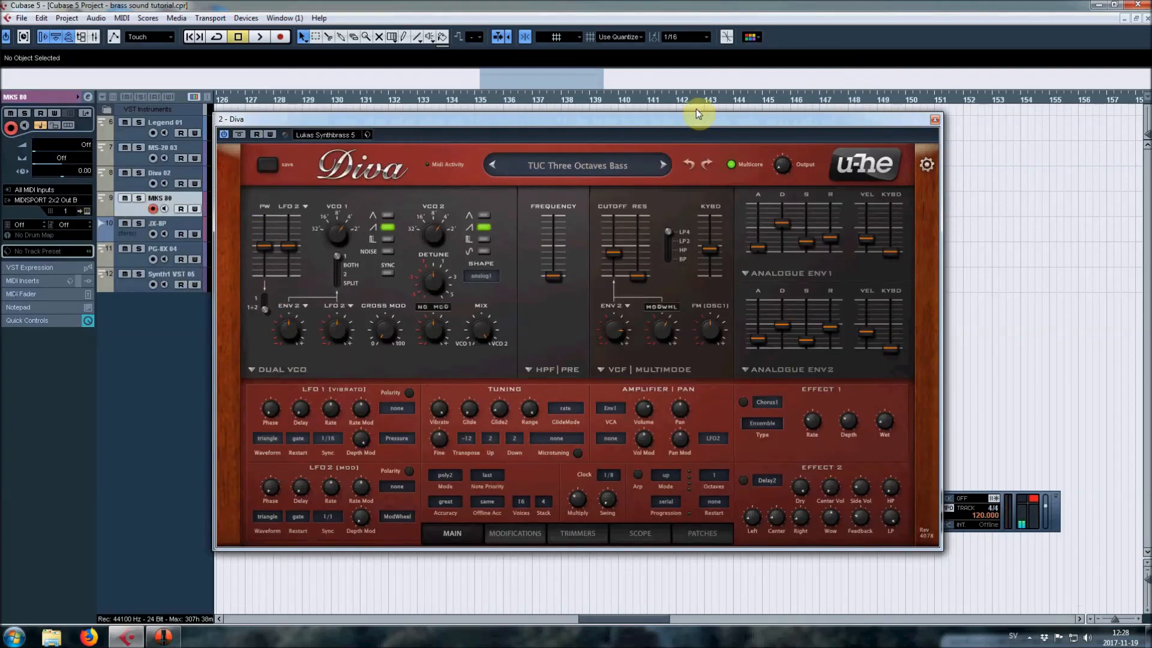
click(934, 120)
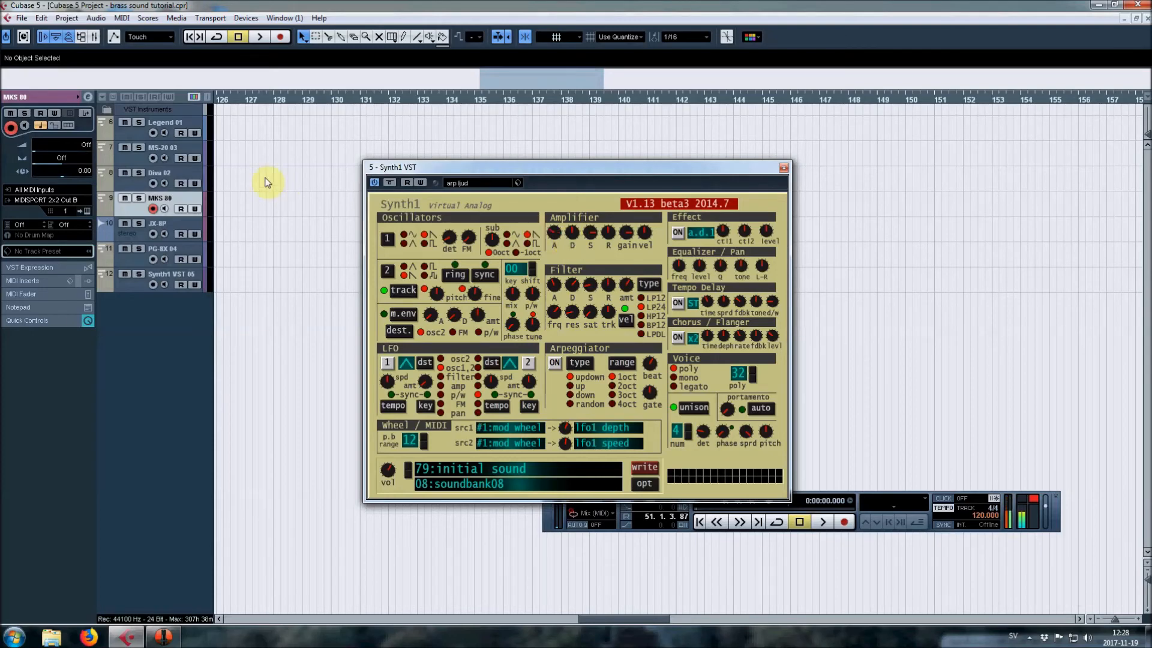
Select the JX-8P, PG-8X 04 and Synth1 VST 05 tracks in turn to compare their brass sounds
click(137, 236)
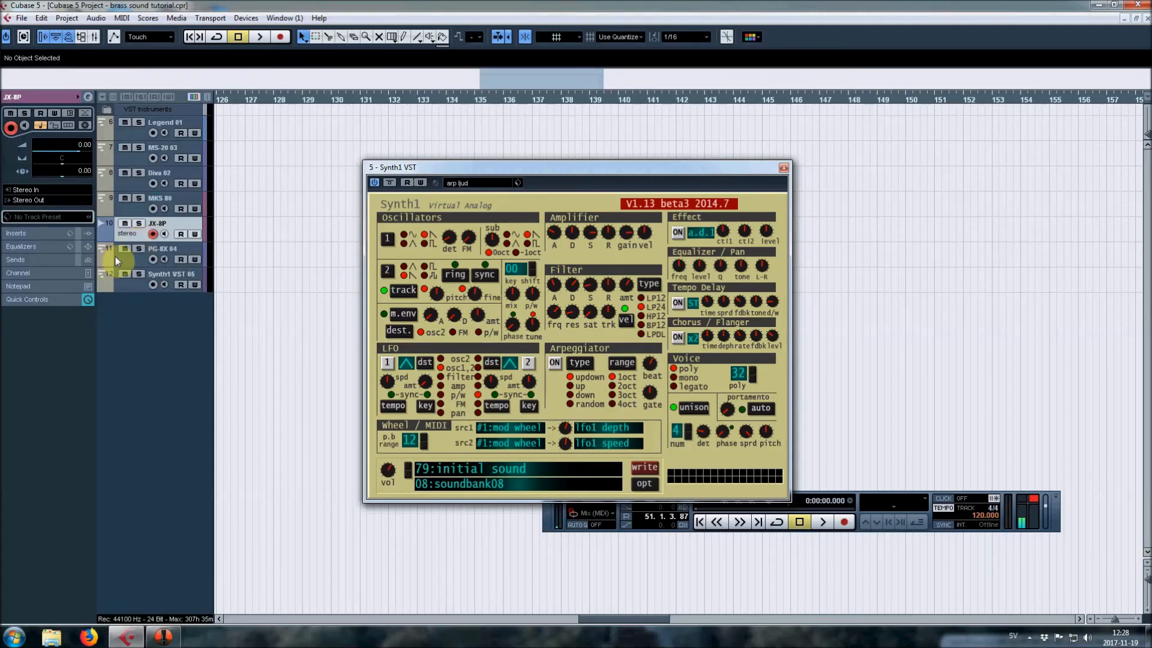
click(126, 263)
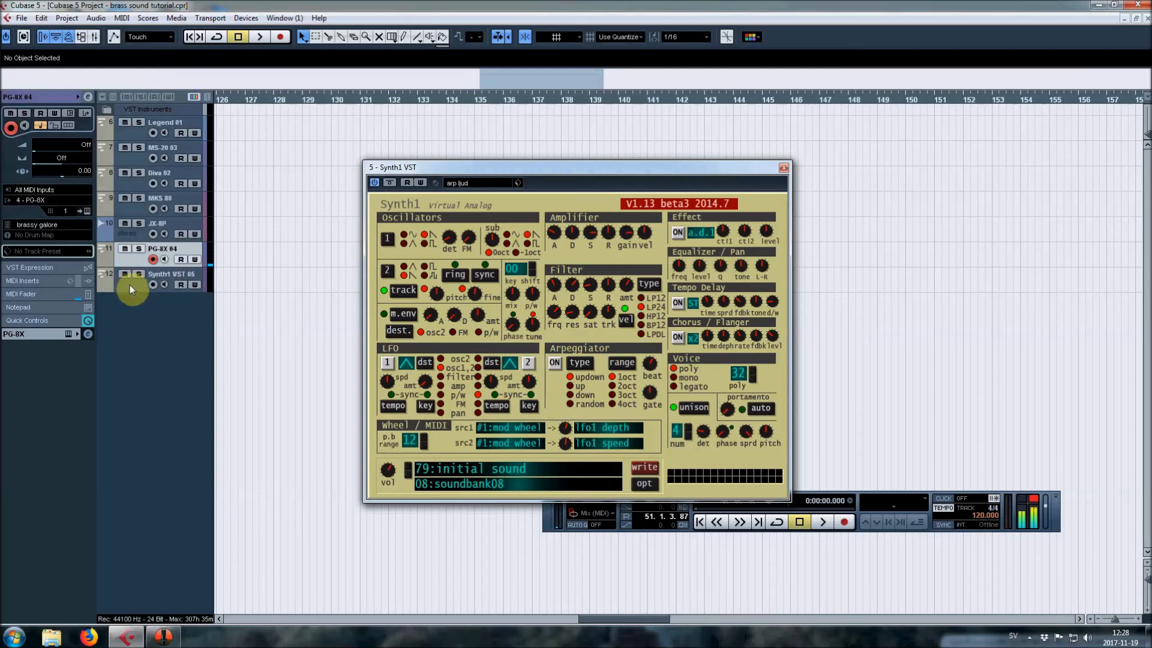
click(132, 287)
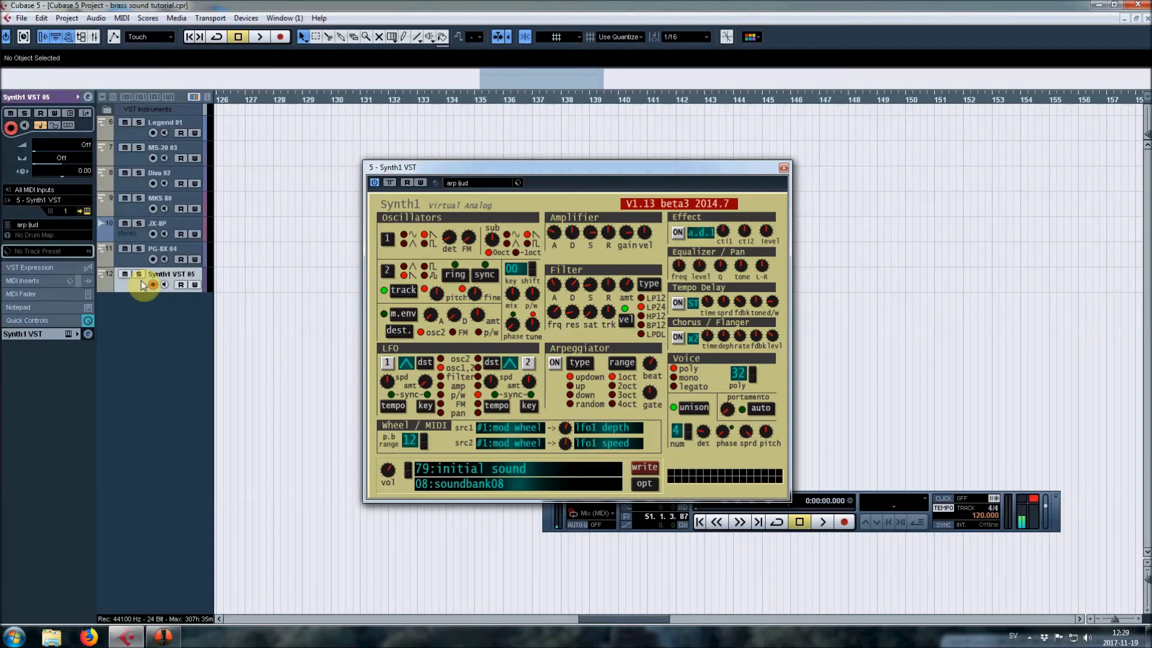
Turn on Synth1's arpeggiator and adjust the amplifier attack, filter attack and filter cutoff frequency
click(558, 363)
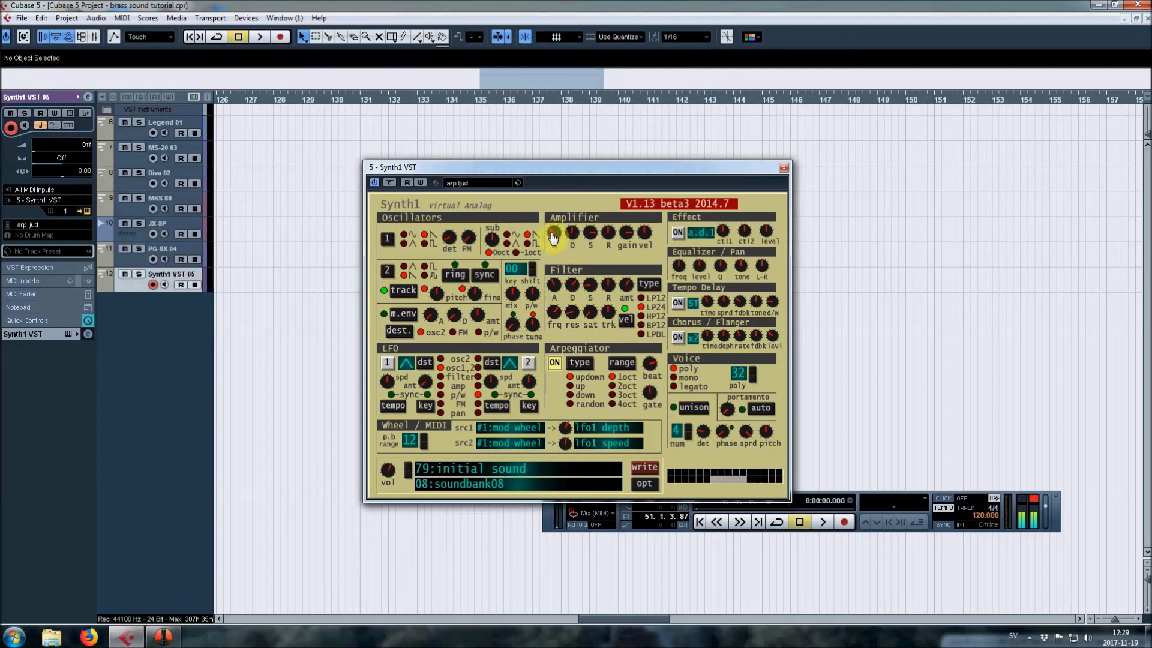
drag(558, 240, 576, 276)
click(555, 293)
drag(556, 311, 573, 310)
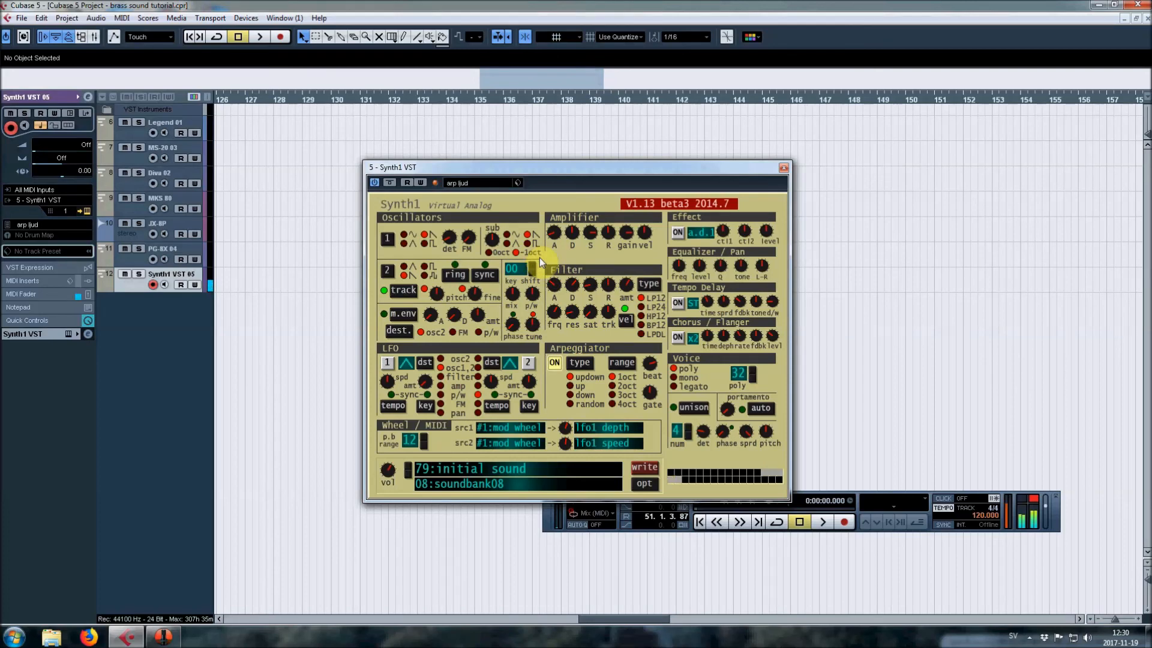
Try a different key shift for Synth1's arpeggiated sound and return it to 00
click(513, 268)
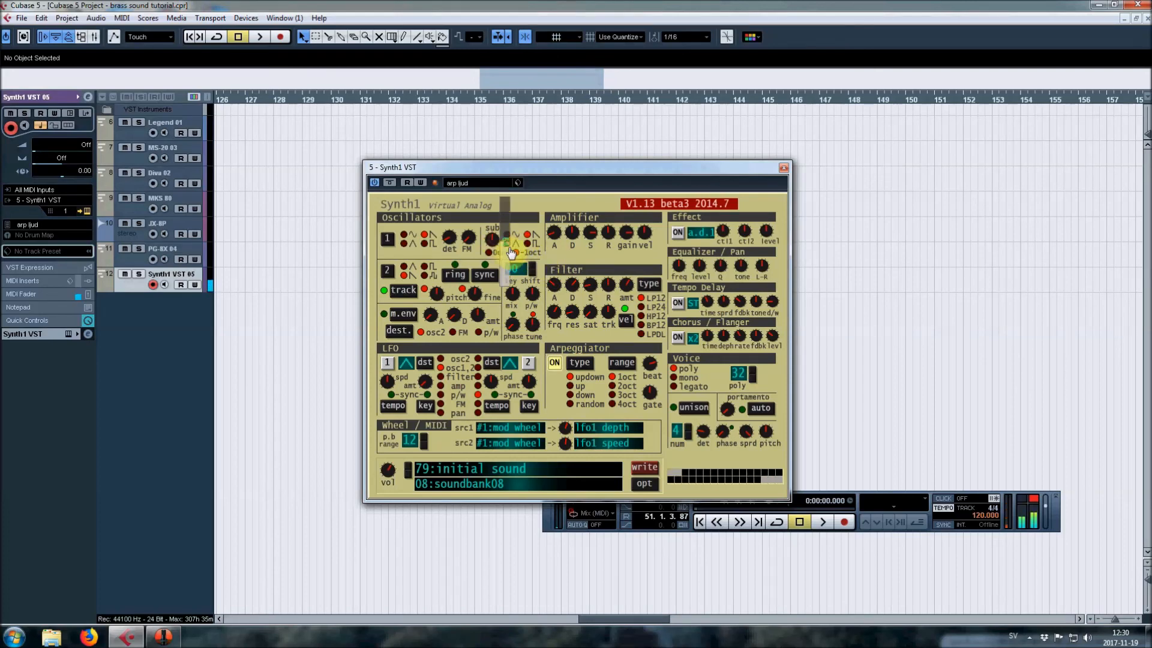
drag(515, 268, 515, 270)
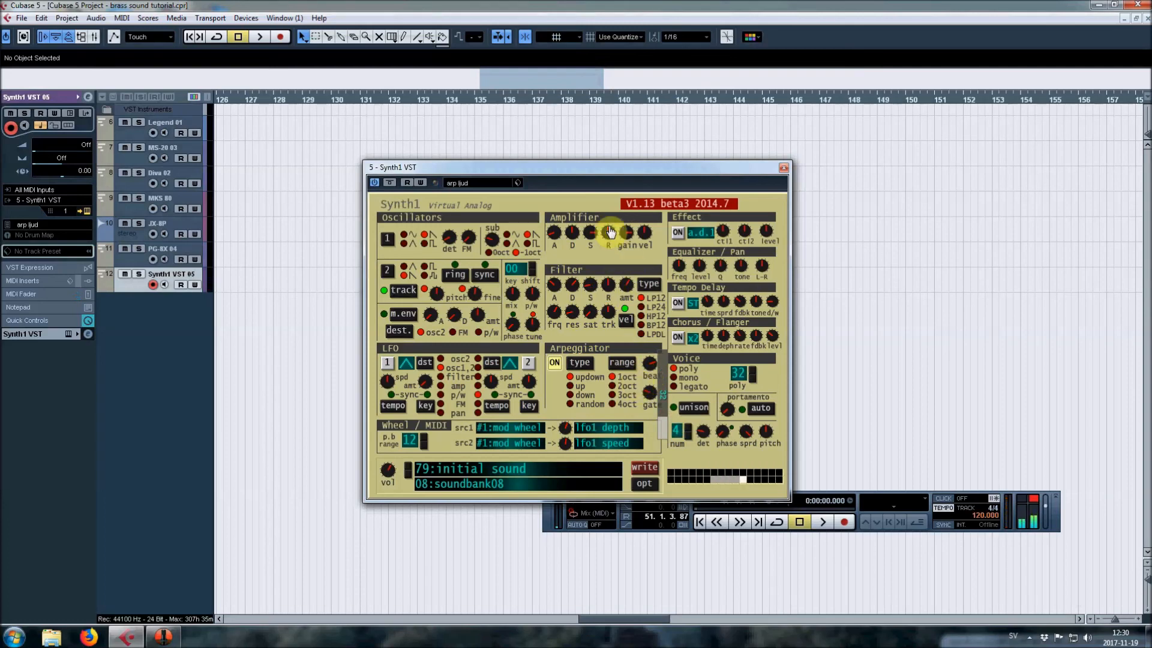
Adjust Synth1's filter release, filter envelope amount and amplifier gain for the arpeggiated sound
click(610, 284)
mouse_move(625, 289)
mouse_down()
mouse_move(625, 308)
mouse_move(628, 282)
mouse_move(628, 293)
mouse_up()
drag(626, 233, 631, 348)
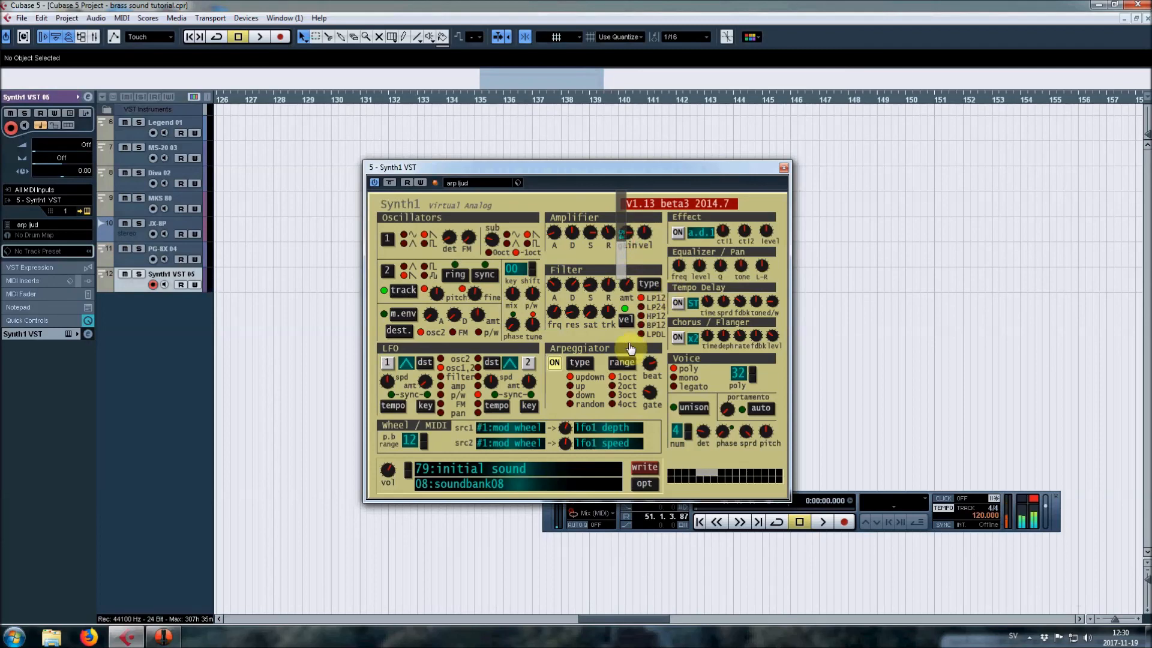